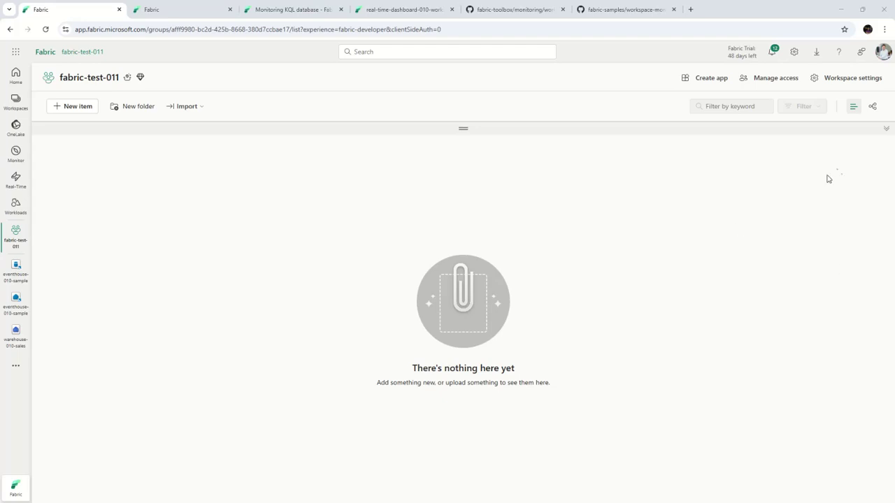
Add a monitoring Eventhouse to the fabric-test-011 workspace through its monitoring settings, and refresh the workspace item list
{"action": "left_click", "coordinate": [872, 79]}
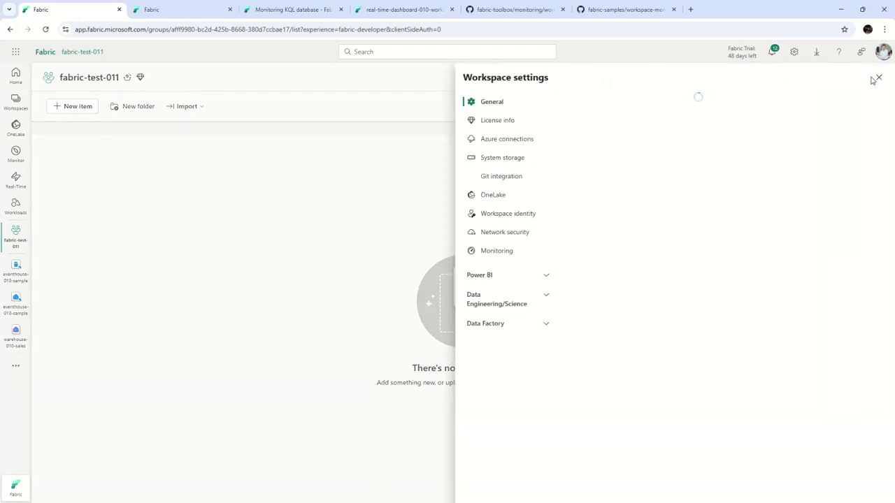
{"action": "left_click", "coordinate": [514, 253]}
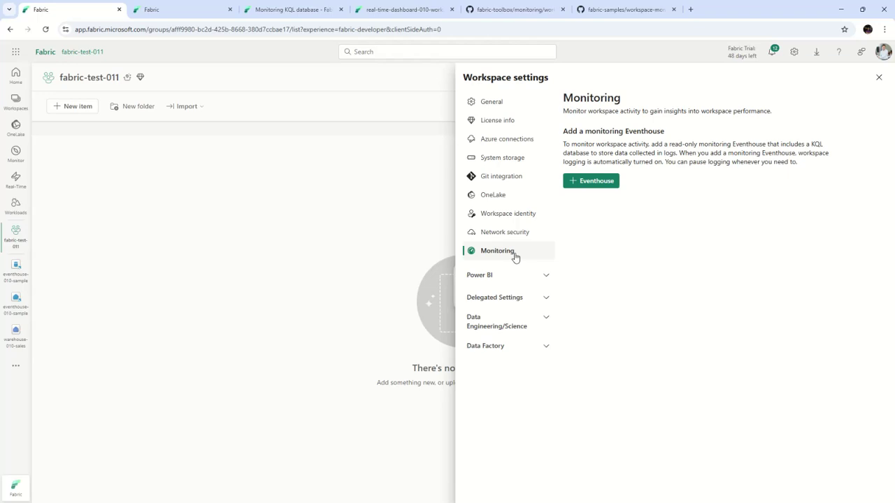
{"action": "left_click", "coordinate": [604, 183]}
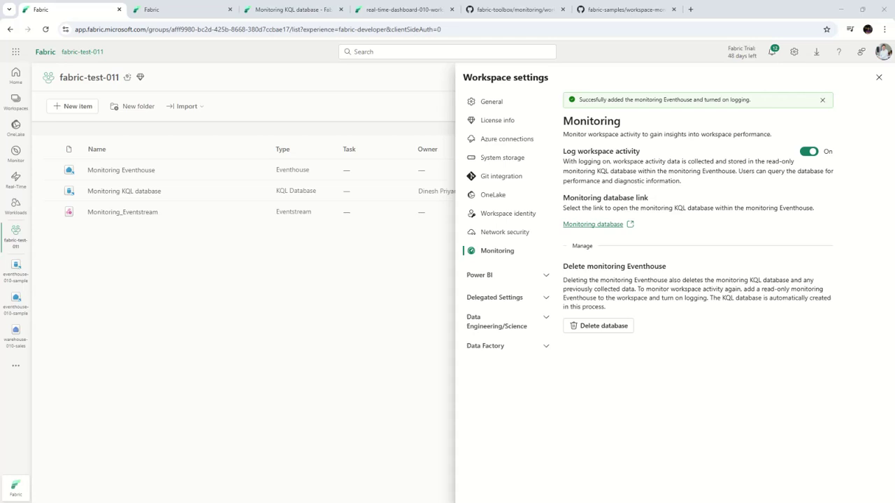
{"action": "left_click", "coordinate": [878, 77]}
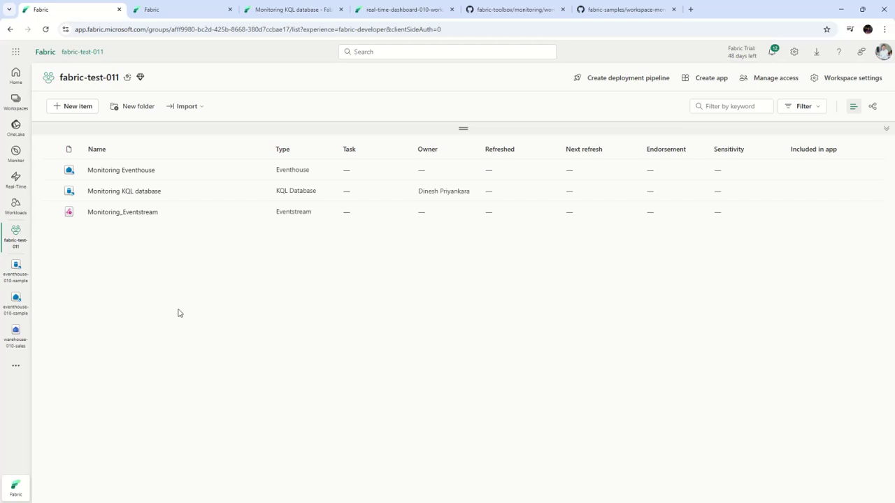
{"action": "left_click", "coordinate": [45, 29]}
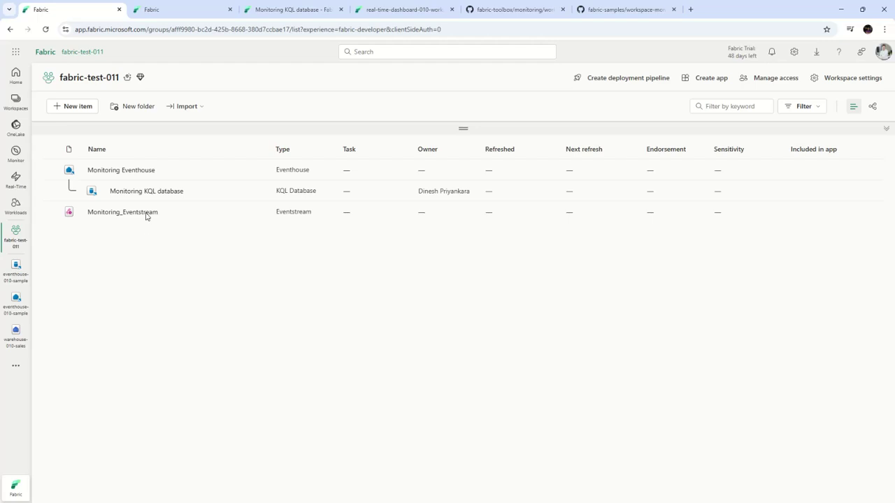
Open the Monitoring Eventhouse in a new browser tab and go to its Monitoring KQL database
{"action": "right_click", "coordinate": [137, 169]}
{"action": "left_click", "coordinate": [161, 180]}
{"action": "key", "text": "ctrl+3"}
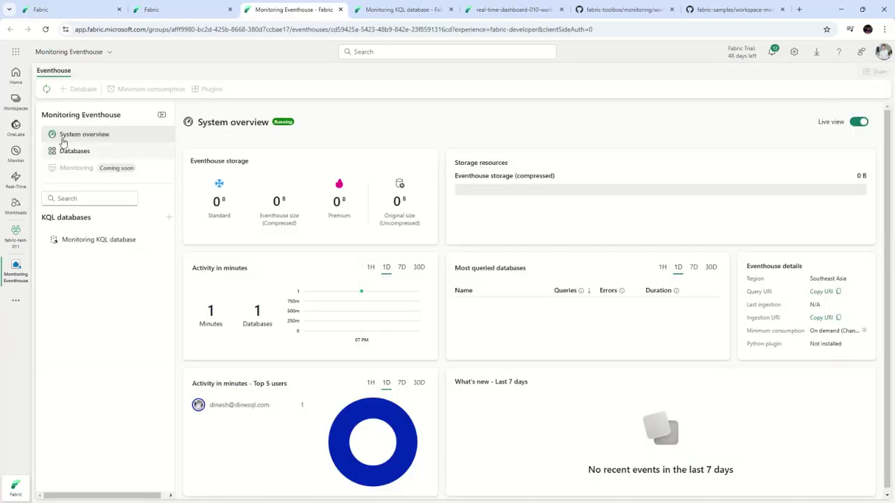
{"action": "left_click", "coordinate": [107, 240]}
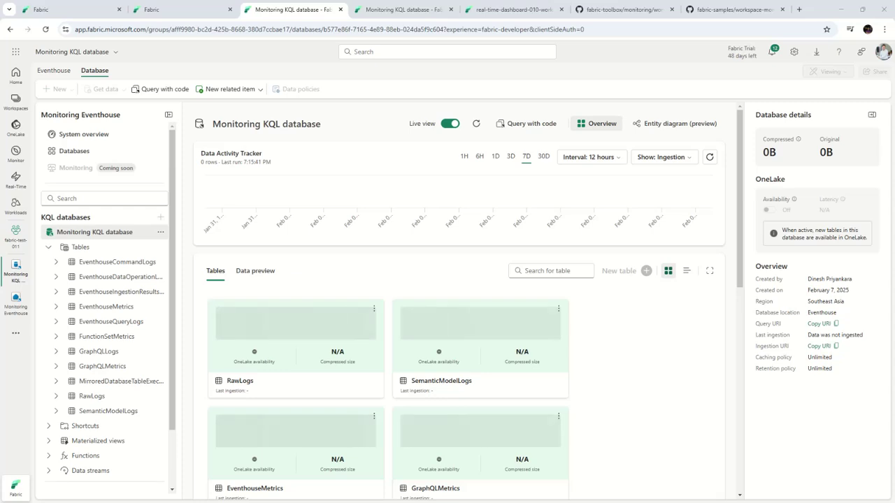
Look at the EventhouseDataOperationLogs table and the code query options offered for it
{"action": "left_click", "coordinate": [143, 273]}
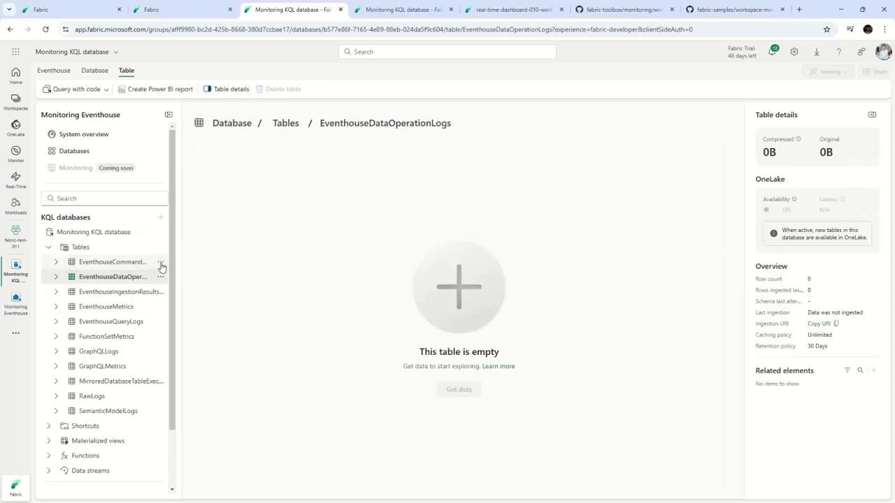
{"action": "left_click", "coordinate": [161, 277]}
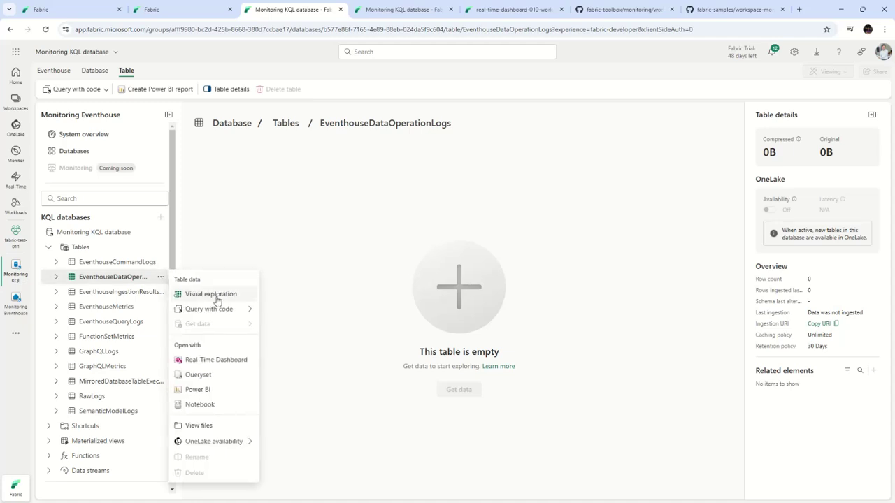
{"action": "mouse_move", "coordinate": [231, 312]}
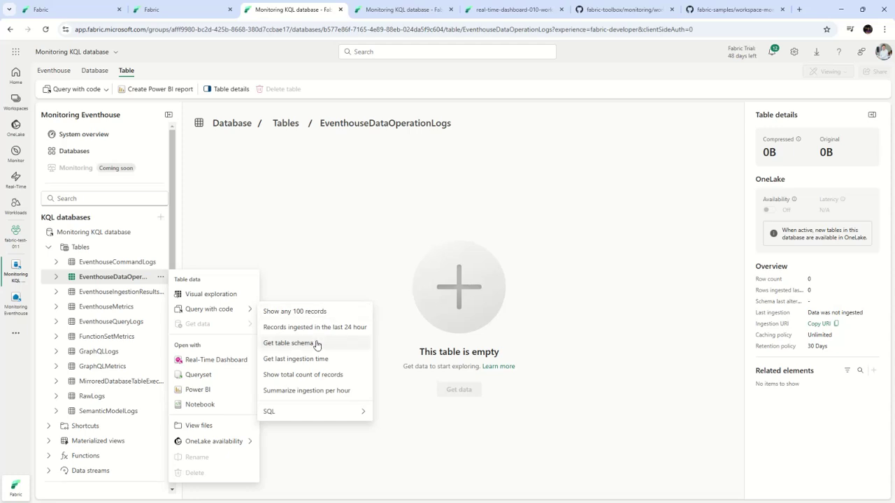
{"action": "left_click", "coordinate": [217, 76]}
Create a KQL queryset named q1 as a related item of the Monitoring KQL database
{"action": "left_click", "coordinate": [94, 233]}
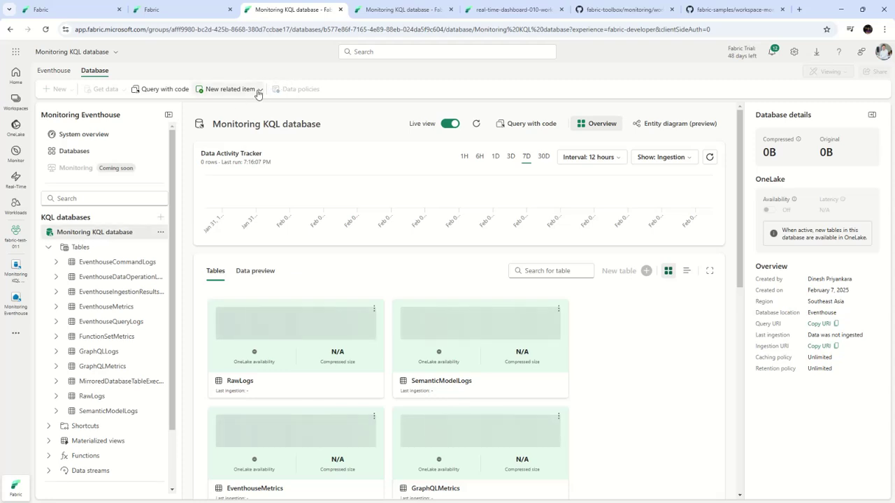
{"action": "left_click", "coordinate": [257, 94]}
{"action": "left_click", "coordinate": [228, 106]}
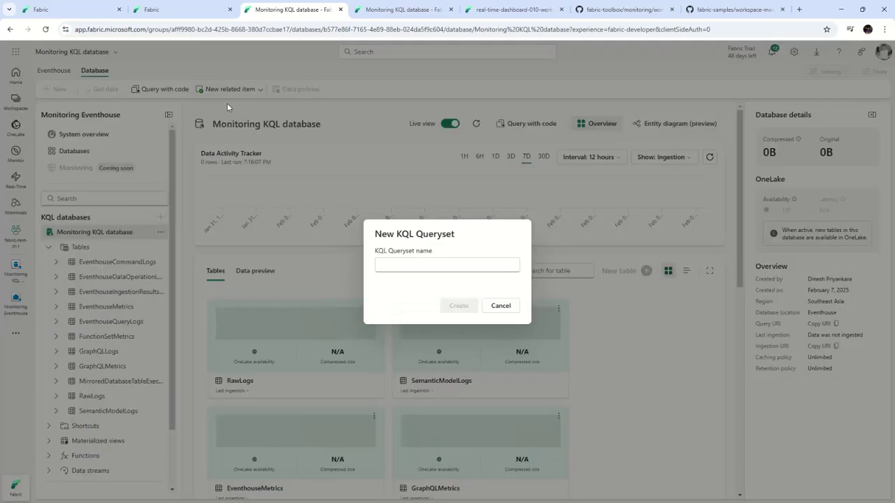
{"action": "type", "text": "t"}
{"action": "key", "text": "BackSpace"}
{"action": "type", "text": "q1"}
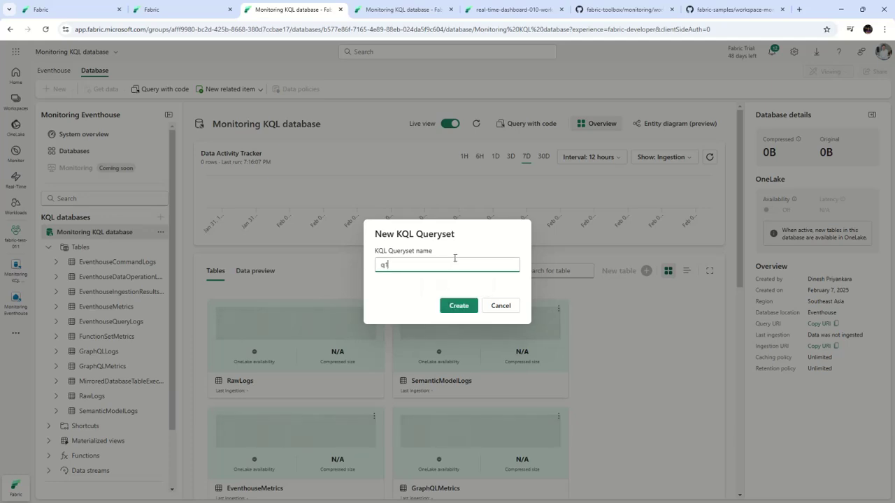
{"action": "left_click", "coordinate": [458, 308]}
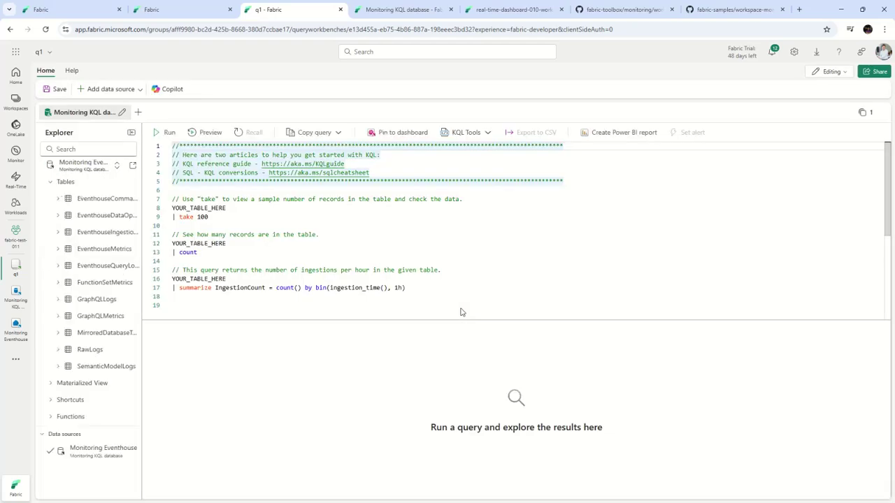
Clear all the sample query text from the q1 queryset editor
{"action": "left_click", "coordinate": [455, 242]}
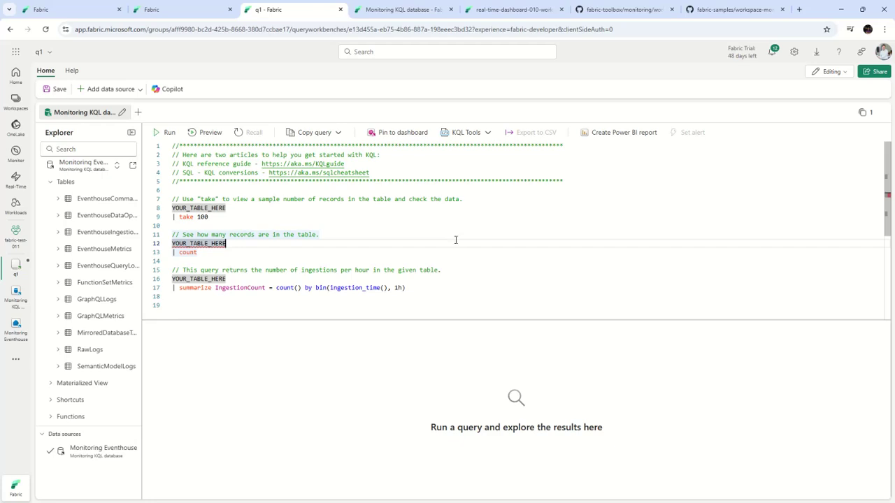
{"action": "key", "text": "ctrl+a"}
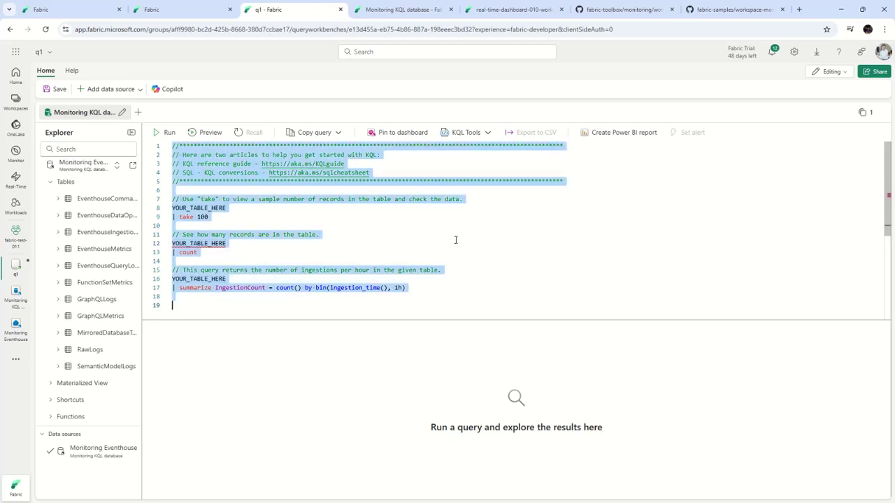
{"action": "key", "text": "Delete"}
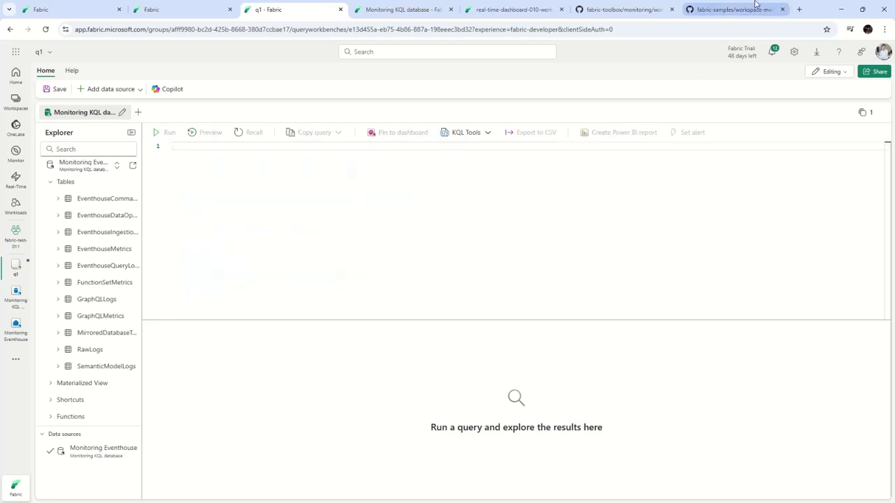
Copy the "Refresh durations by workspace and semantic model" query from the fabric-samples Semantic model operations folder on GitHub into q1
{"action": "left_click", "coordinate": [754, 7]}
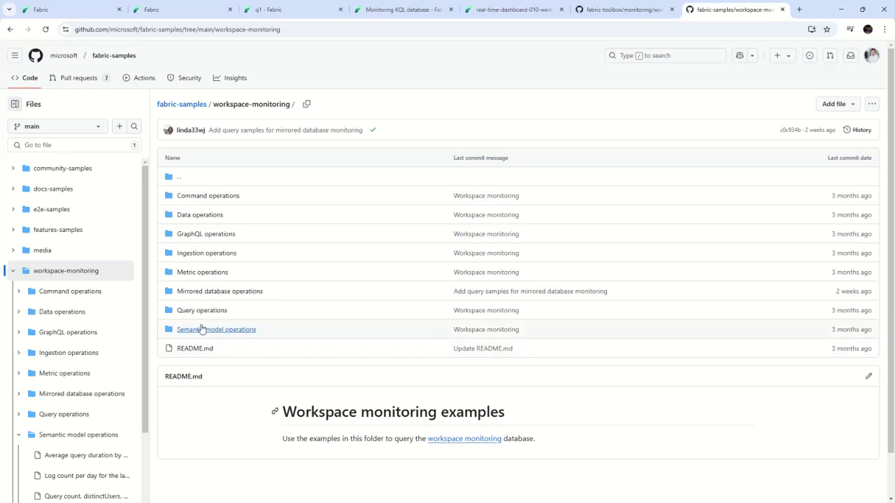
{"action": "left_click", "coordinate": [234, 331]}
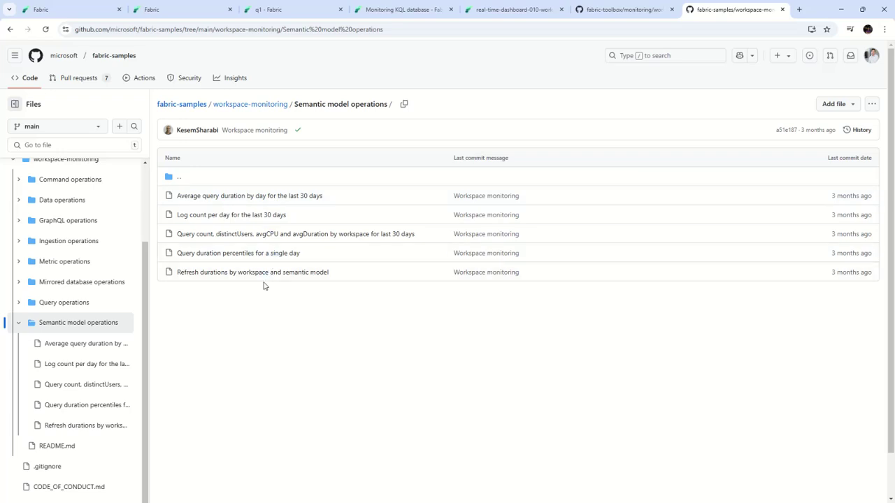
{"action": "left_click", "coordinate": [260, 273]}
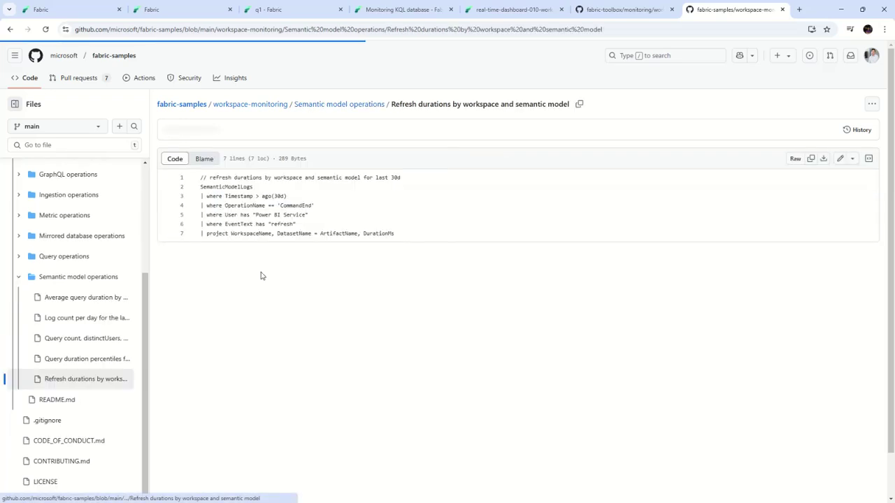
{"action": "key", "text": "ctrl+a"}
{"action": "key", "text": "ctrl+c"}
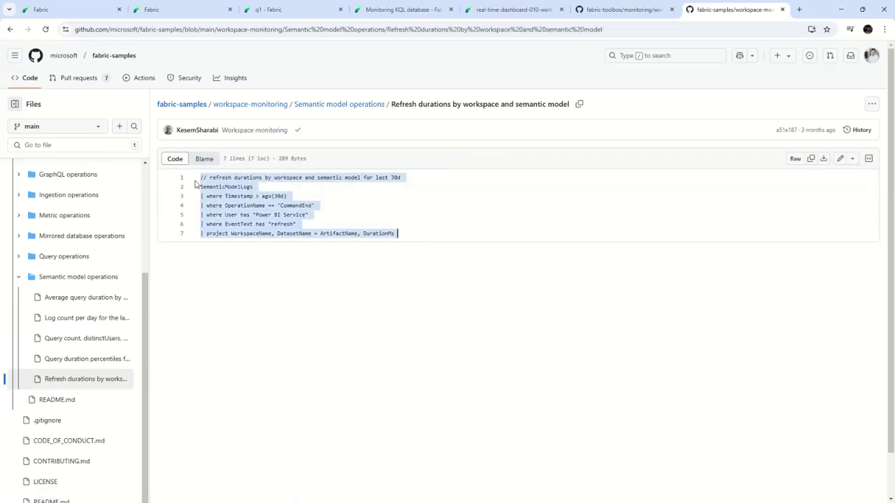
{"action": "left_click", "coordinate": [280, 9]}
{"action": "key", "text": "ctrl+v"}
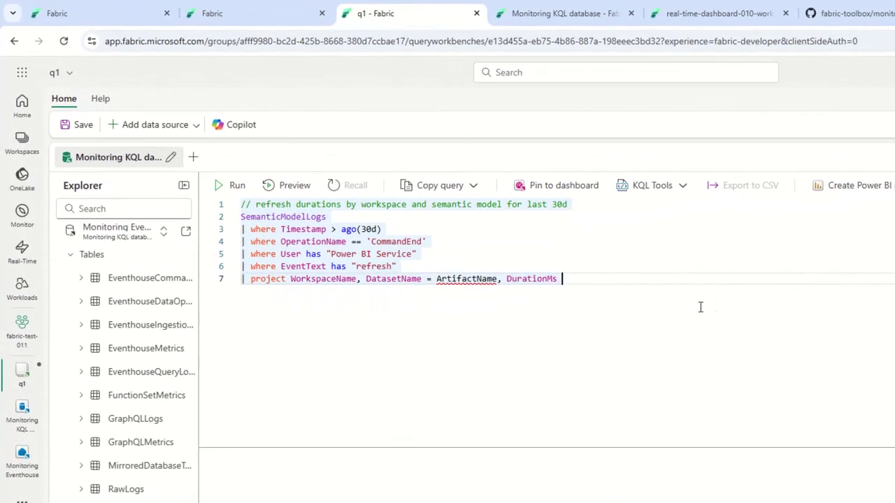
Replace ArtifactName with ItemName in the query's project line and run the query
{"action": "double_click", "coordinate": [464, 278]}
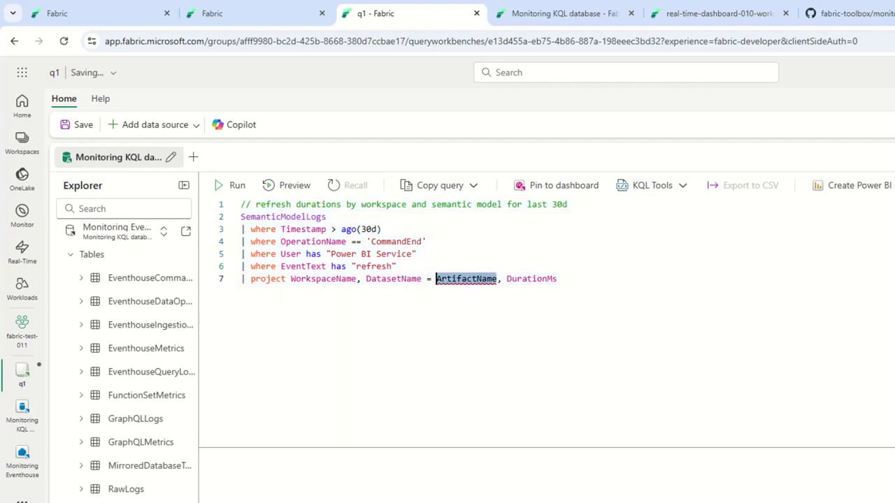
{"action": "key", "text": "BackSpace"}
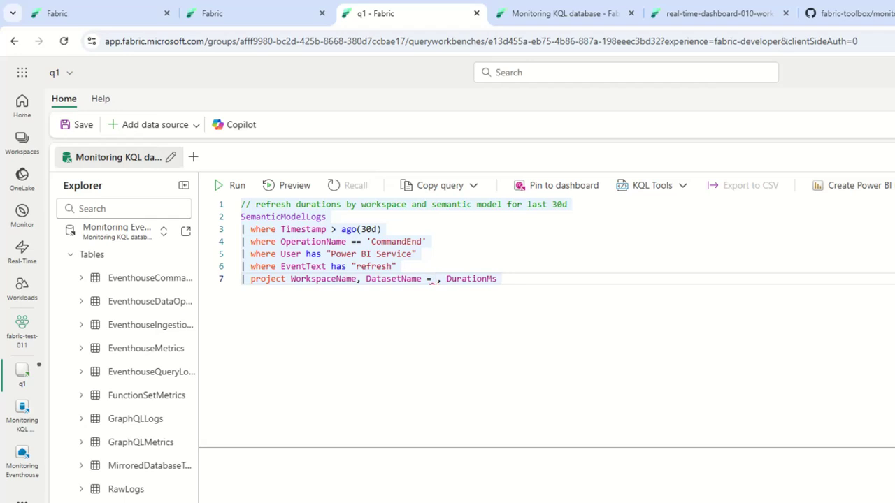
{"action": "type", "text": "Item"}
{"action": "key", "text": "Down"}
{"action": "key", "text": "Down"}
{"action": "key", "text": "Tab"}
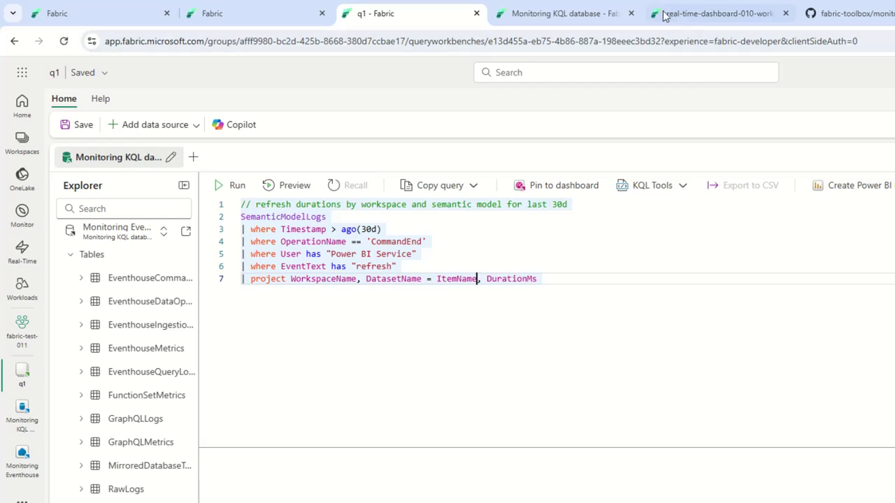
{"action": "left_click", "coordinate": [234, 187]}
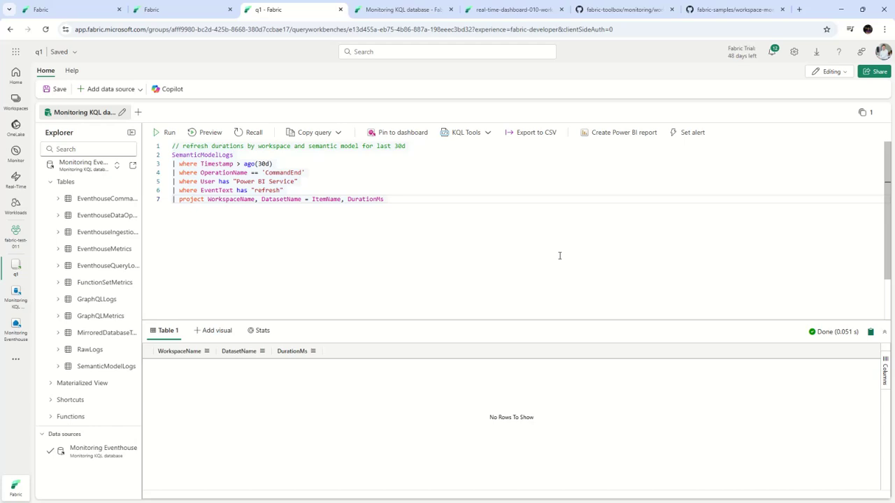
View the workspace-monitoring-dashboards folder of fabric-toolbox on GitHub and the downloaded template files in File Explorer
{"action": "left_click", "coordinate": [639, 10]}
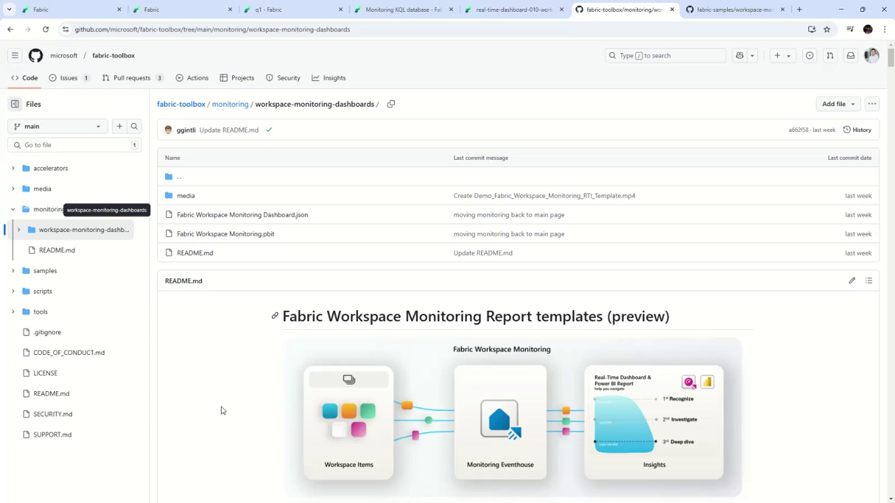
{"action": "key", "text": "alt+Tab"}
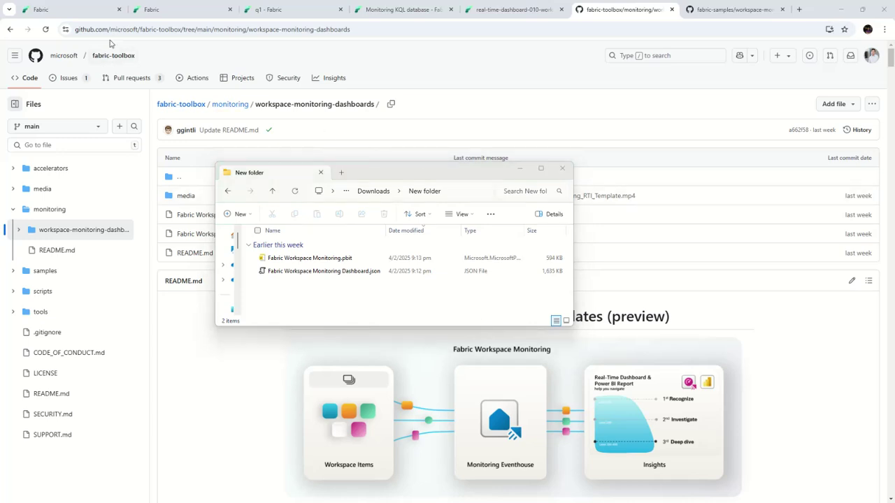
Create a Real-Time Dashboard named realtime-dashabord-monitoring in the fabric-test-011 workspace
{"action": "left_click", "coordinate": [88, 6]}
{"action": "left_click", "coordinate": [86, 6]}
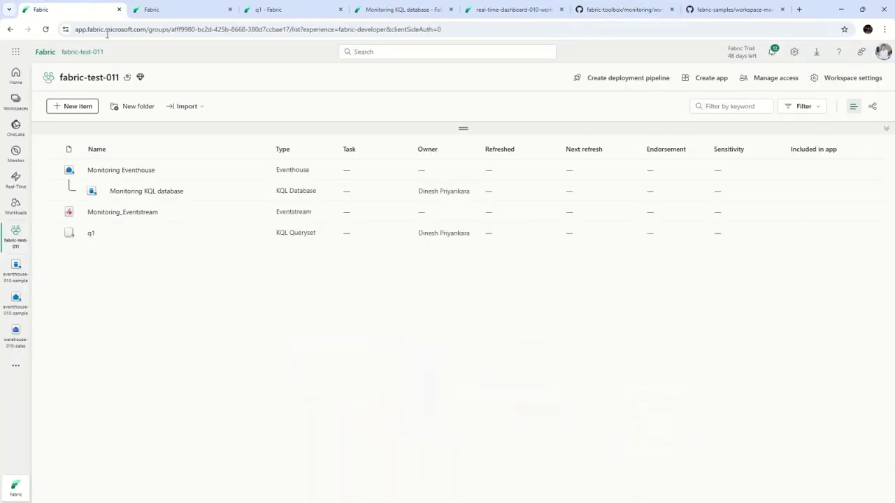
{"action": "left_click", "coordinate": [72, 108]}
{"action": "left_click", "coordinate": [838, 113]}
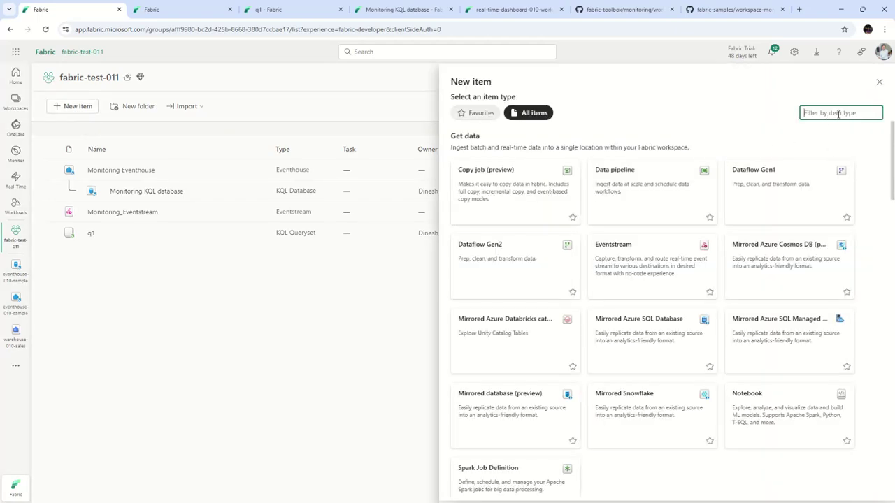
{"action": "type", "text": "real"}
{"action": "left_click", "coordinate": [515, 203]}
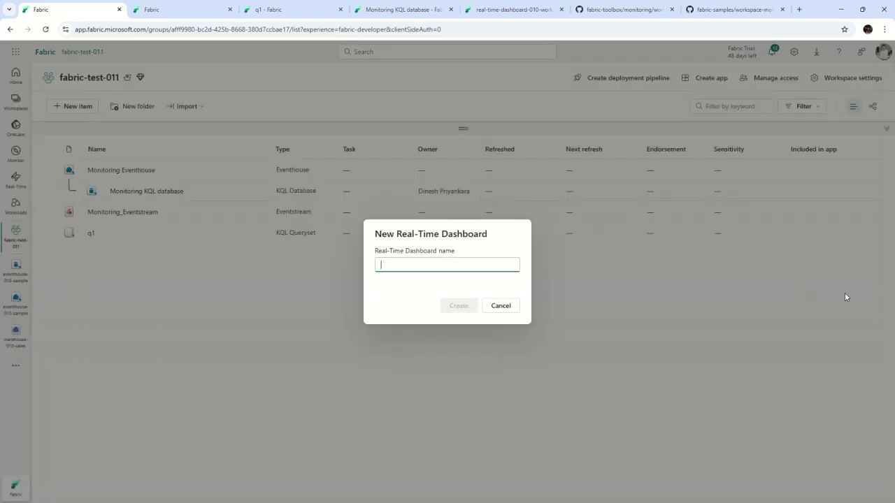
{"action": "type", "text": "realtime-dashabord"}
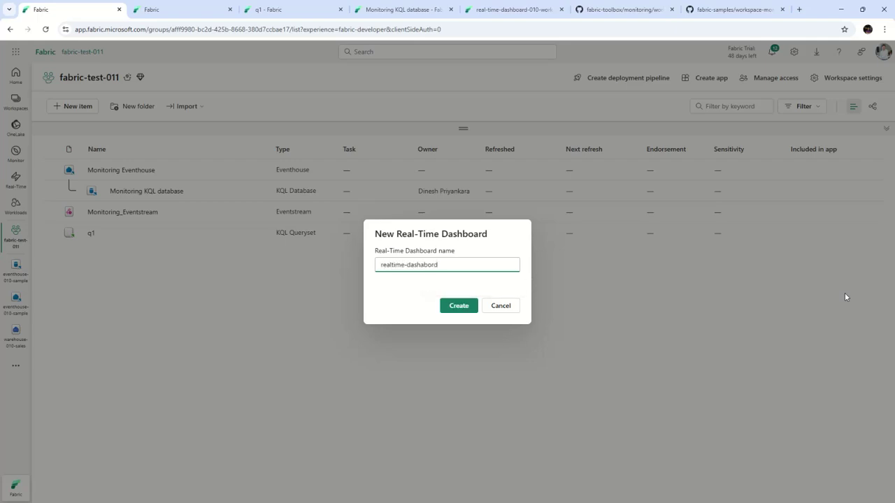
{"action": "type", "text": "-monitoring"}
{"action": "left_click", "coordinate": [456, 307]}
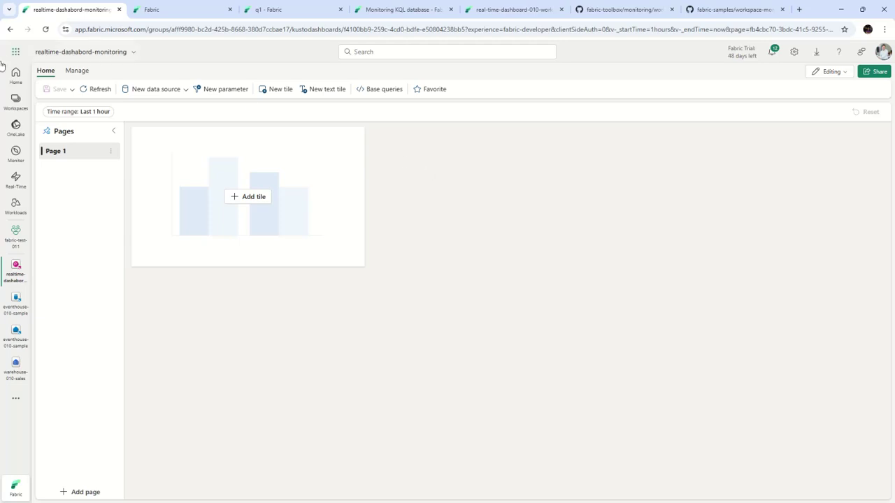
Replace the empty dashboard's contents with the template file Fabric Workspace Monitoring Dashboard.json from Downloads > New folder
{"action": "left_click", "coordinate": [78, 71]}
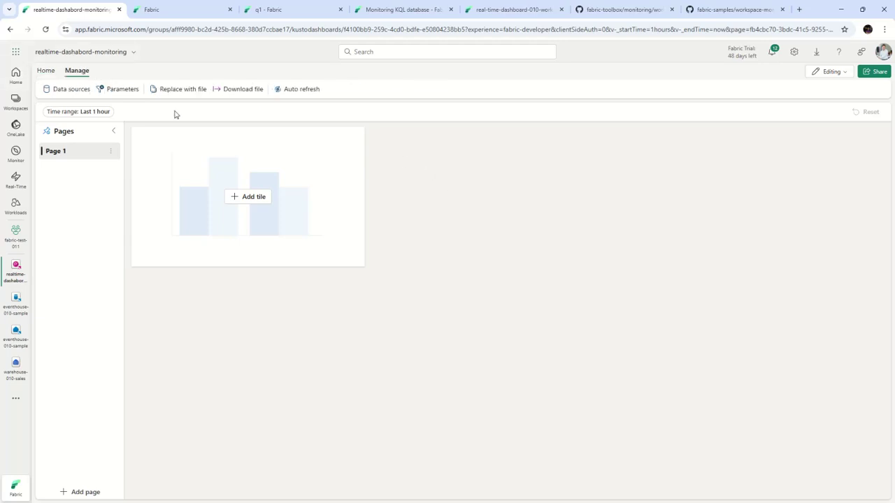
{"action": "left_click", "coordinate": [180, 89]}
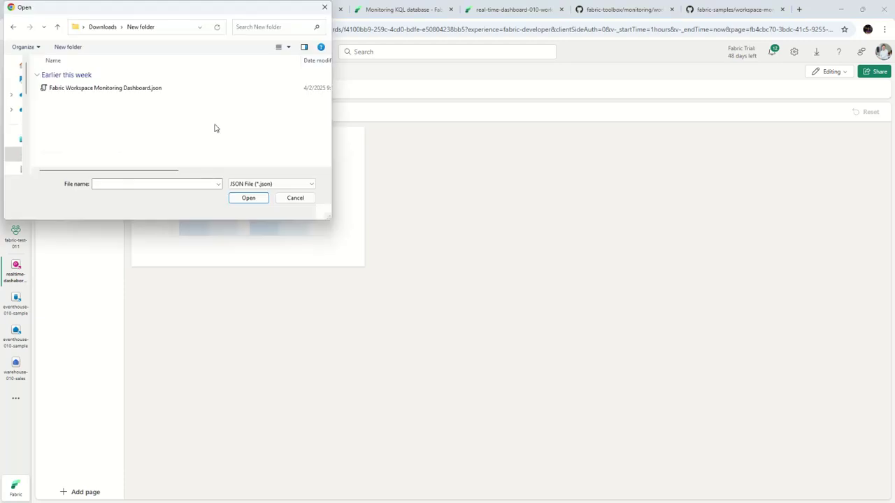
{"action": "left_click", "coordinate": [111, 89]}
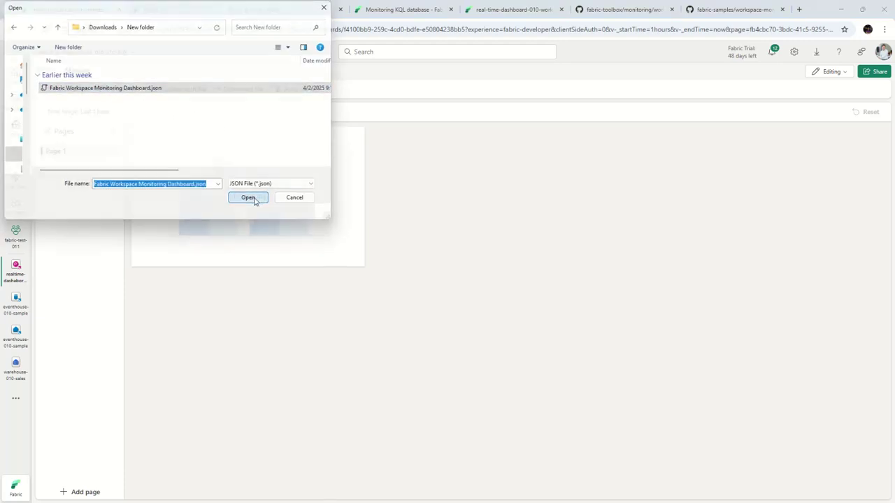
{"action": "left_click", "coordinate": [248, 198]}
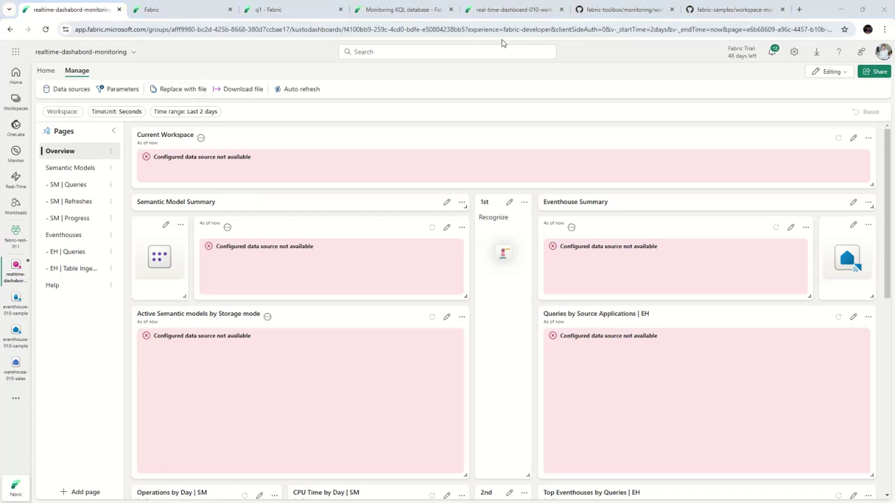
Add the fabric-test-011 Monitoring KQL database from the OneLake catalog as a dashboard data source with display name "monitoring kql database"
{"action": "left_click", "coordinate": [75, 92]}
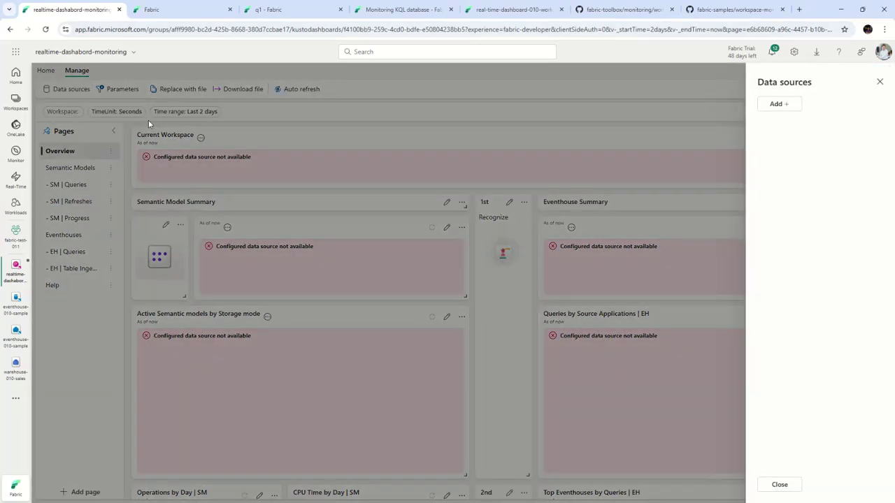
{"action": "left_click", "coordinate": [780, 108]}
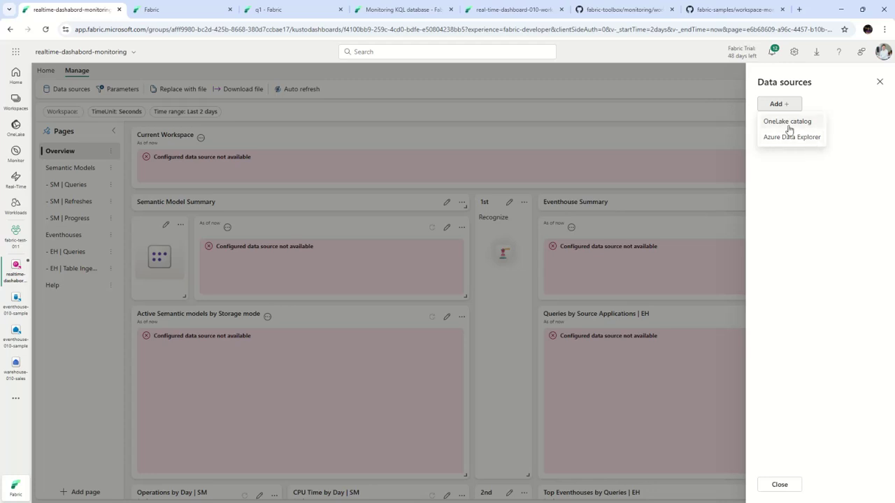
{"action": "left_click", "coordinate": [790, 122]}
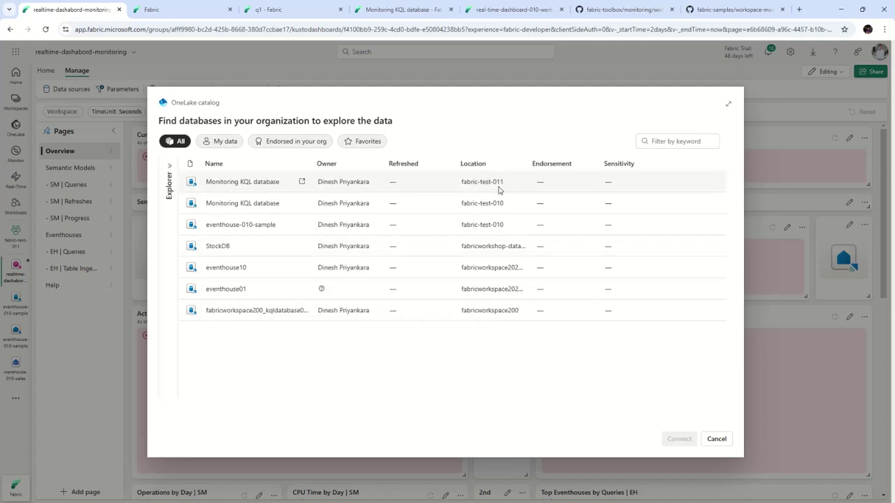
{"action": "left_click", "coordinate": [255, 185]}
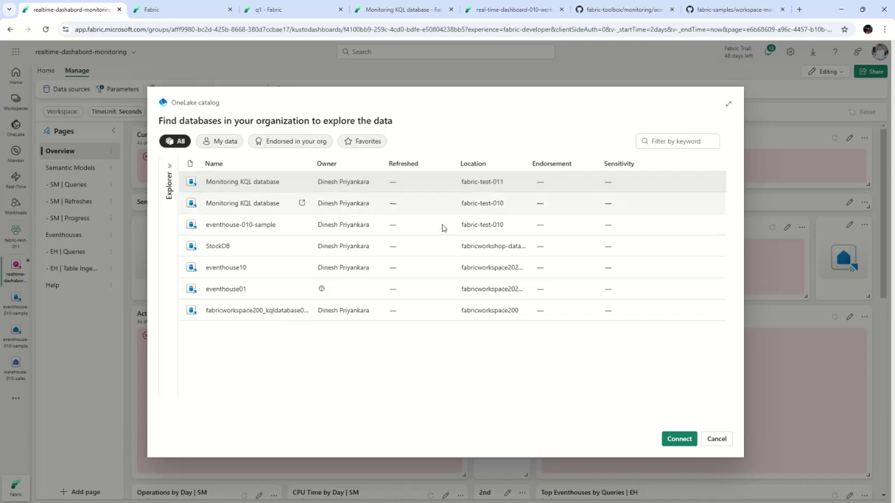
{"action": "left_click", "coordinate": [679, 439]}
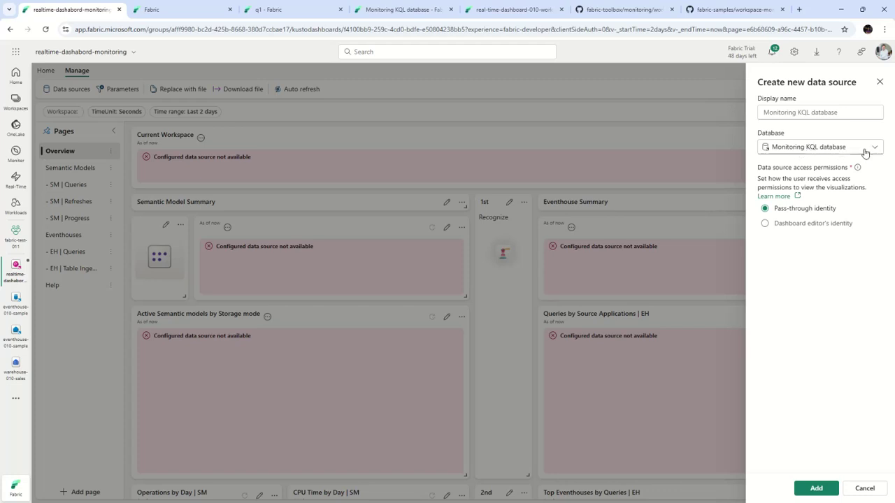
{"action": "left_click", "coordinate": [845, 112]}
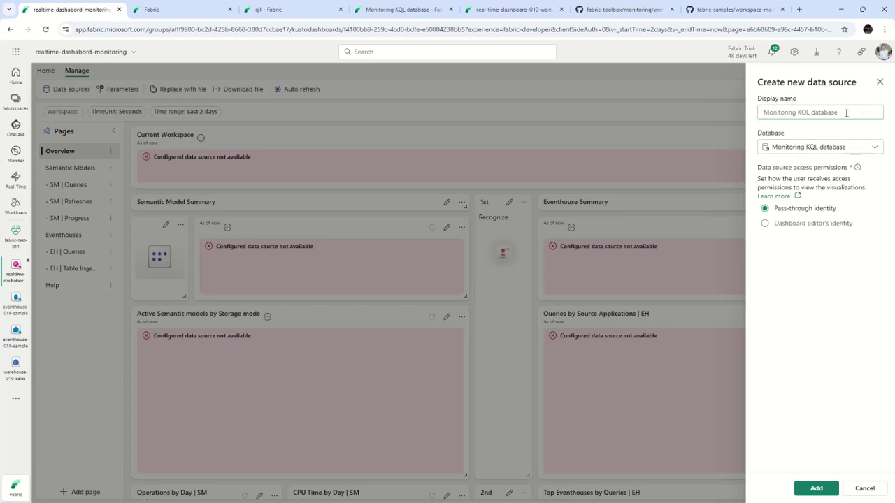
{"action": "type", "text": "monitoring kql database"}
{"action": "left_click", "coordinate": [816, 488]}
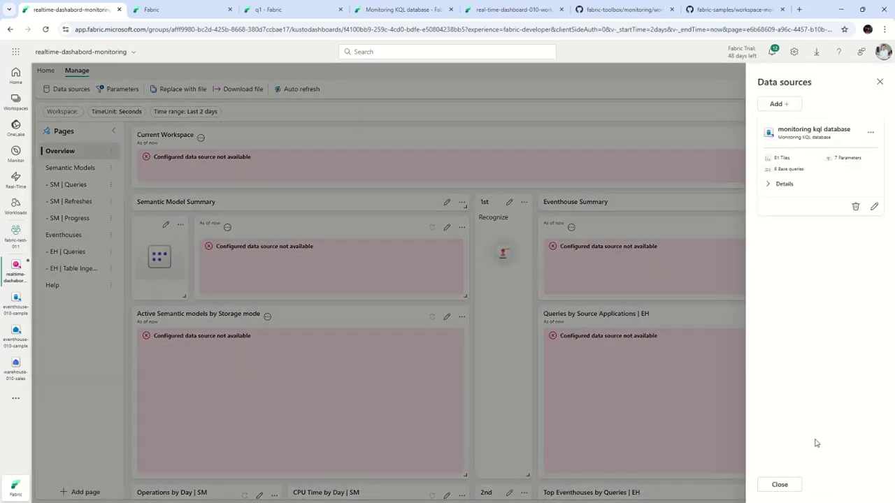
{"action": "left_click", "coordinate": [786, 486]}
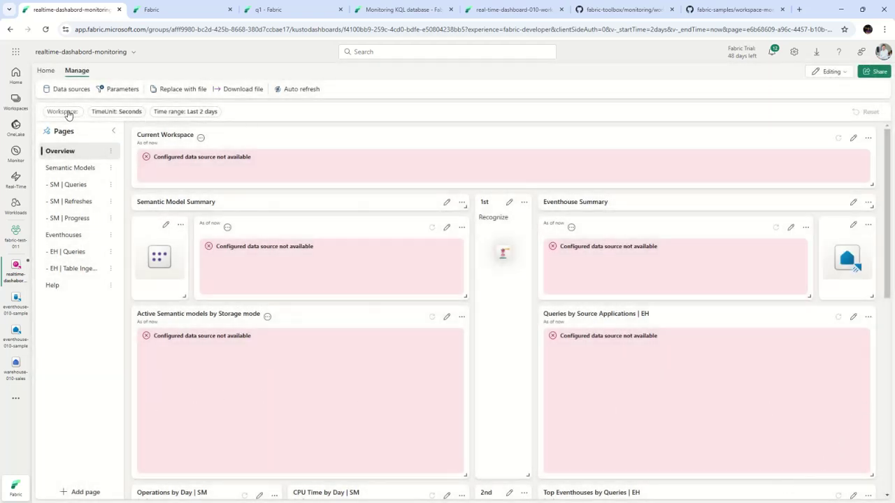
Set the dashboard's Workspace parameter to monitoring kql database and save the dashboard
{"action": "left_click", "coordinate": [101, 127]}
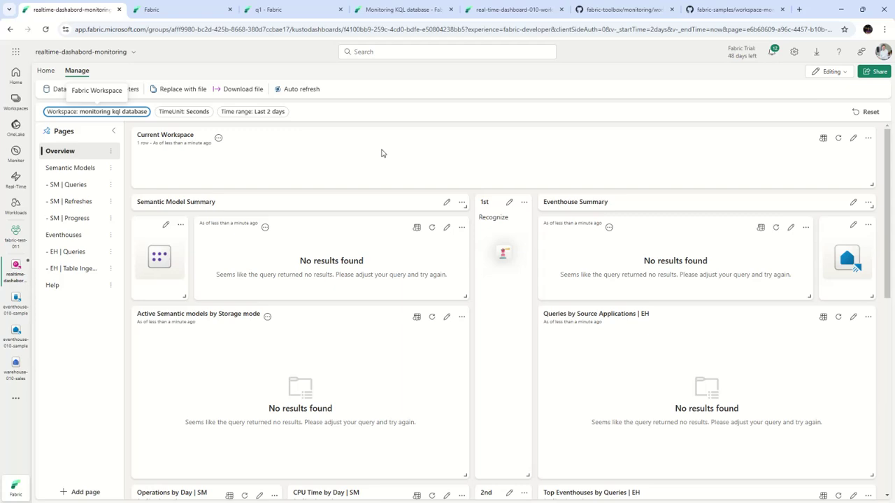
{"action": "left_click", "coordinate": [46, 70]}
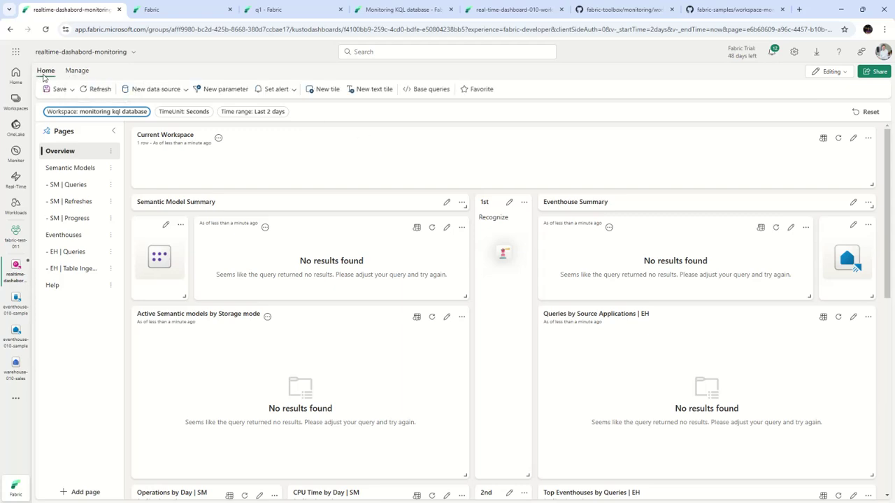
{"action": "left_click", "coordinate": [59, 91]}
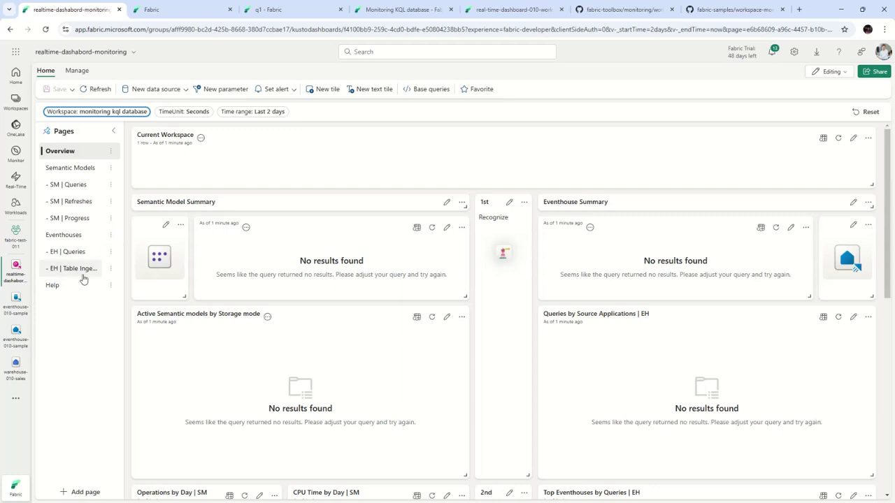
Open the Monitoring Eventhouse of fabric-test-011 in a separate browser tab and copy the Monitoring KQL database's Query URI
{"action": "left_click", "coordinate": [17, 238]}
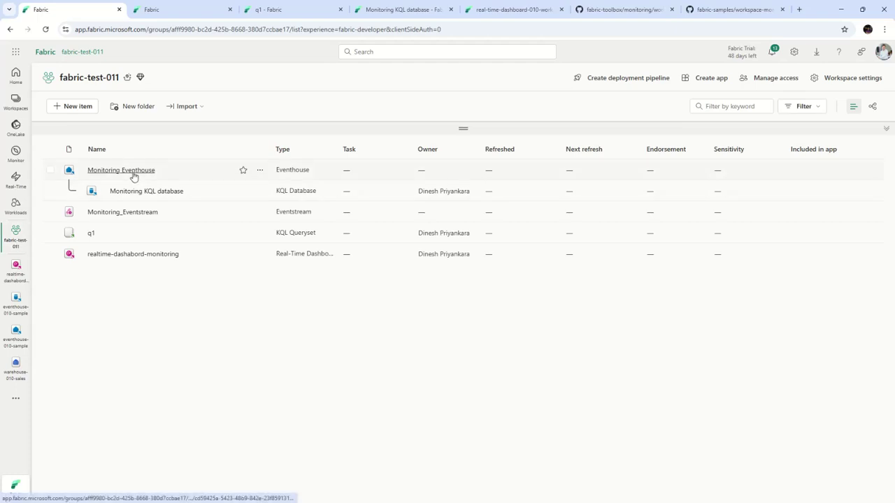
{"action": "right_click", "coordinate": [132, 175]}
{"action": "left_click", "coordinate": [159, 182]}
{"action": "key", "text": "ctrl+Tab"}
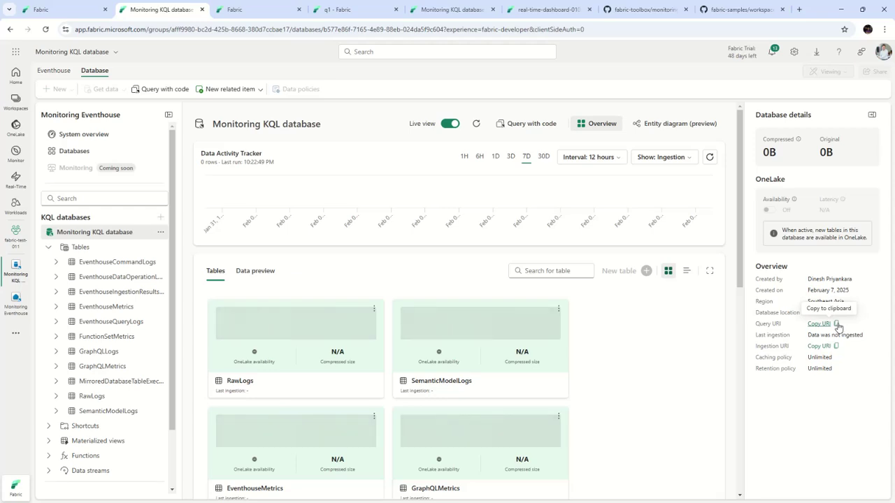
{"action": "left_click", "coordinate": [839, 326]}
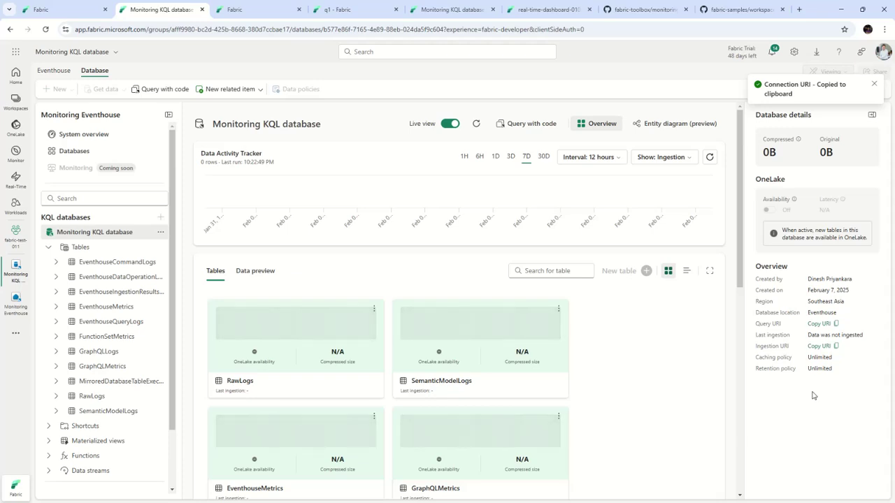
Switch to File Explorer and open the Fabric Workspace Monitoring.pbit template in Power BI Desktop
{"action": "key", "text": "alt+Tab"}
{"action": "left_click", "coordinate": [312, 259]}
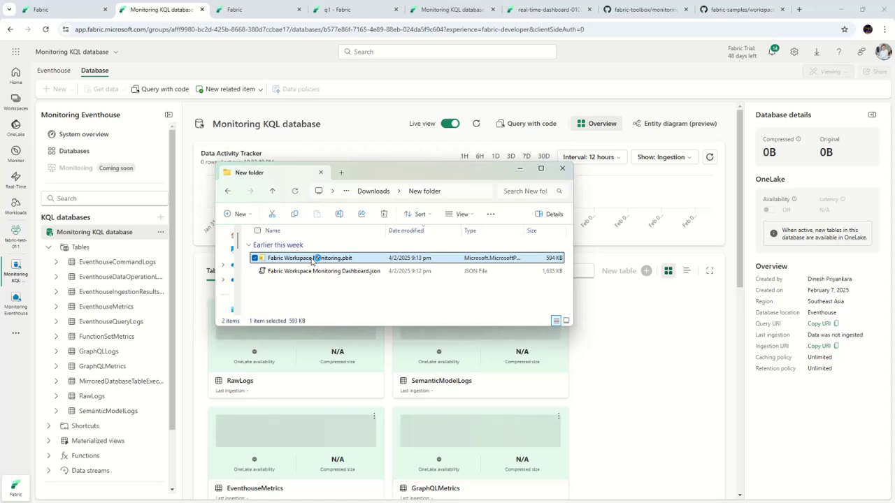
{"action": "double_click", "coordinate": [312, 258]}
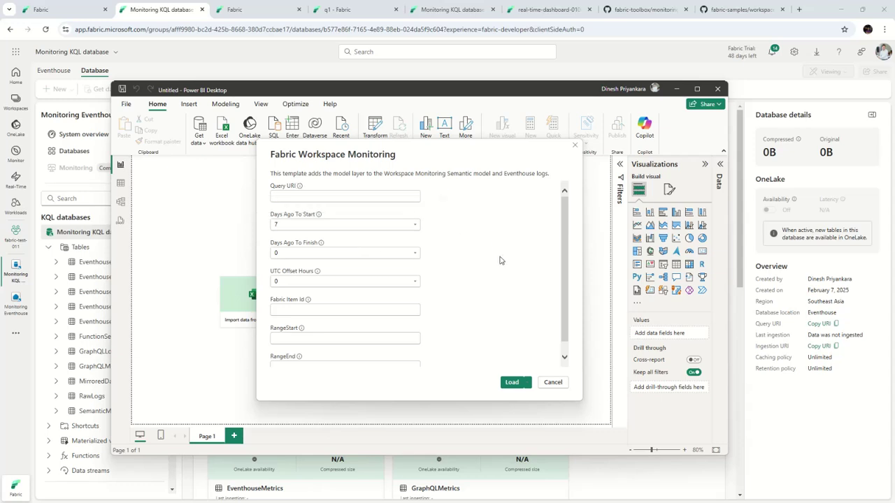
Paste the copied database address as the template's Query URI and load the template with the other parameters at their defaults
{"action": "left_click", "coordinate": [306, 195]}
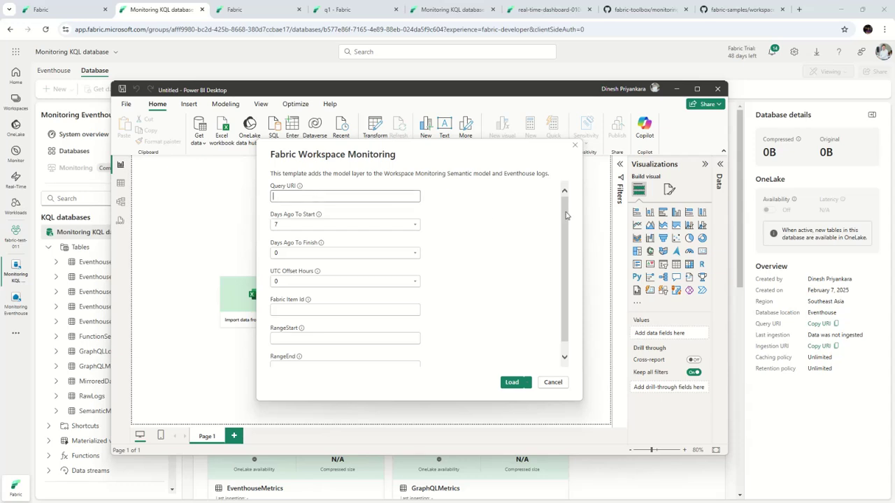
{"action": "key", "text": "ctrl+v"}
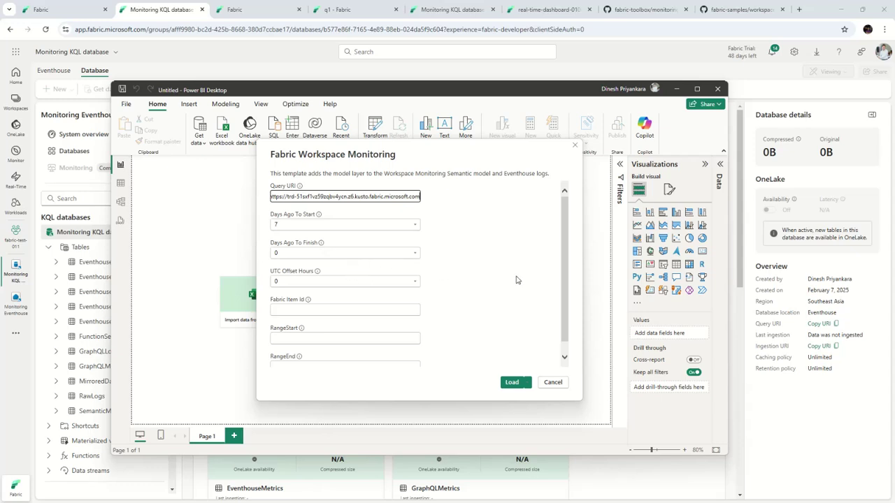
{"action": "left_click", "coordinate": [343, 311]}
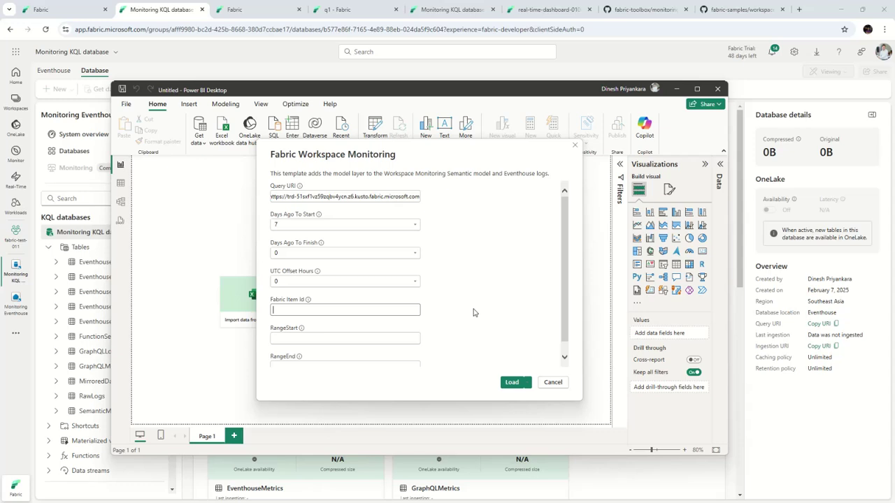
{"action": "scroll", "coordinate": [475, 313], "scroll_direction": "down", "scroll_amount": 2}
{"action": "scroll", "coordinate": [474, 313], "scroll_direction": "up", "scroll_amount": 2}
{"action": "left_click", "coordinate": [511, 384]}
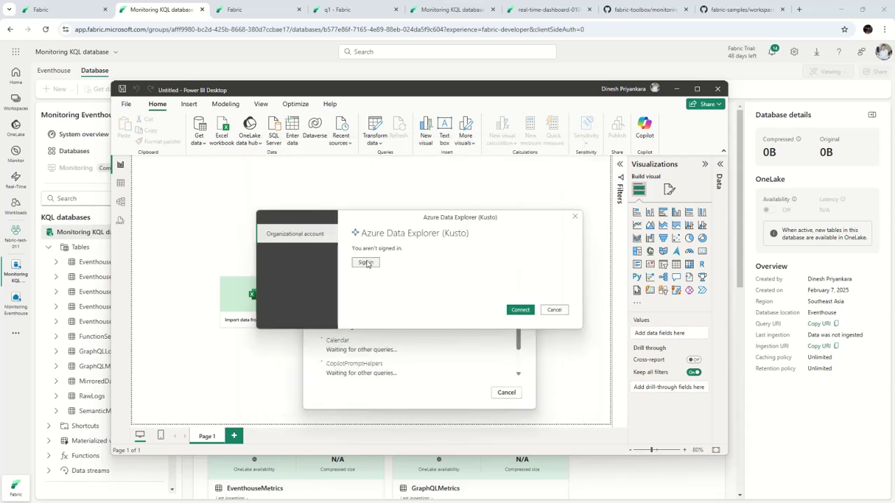
Sign in to Azure Data Explorer (Kusto) with the existing organizational account and connect
{"action": "left_click", "coordinate": [366, 263]}
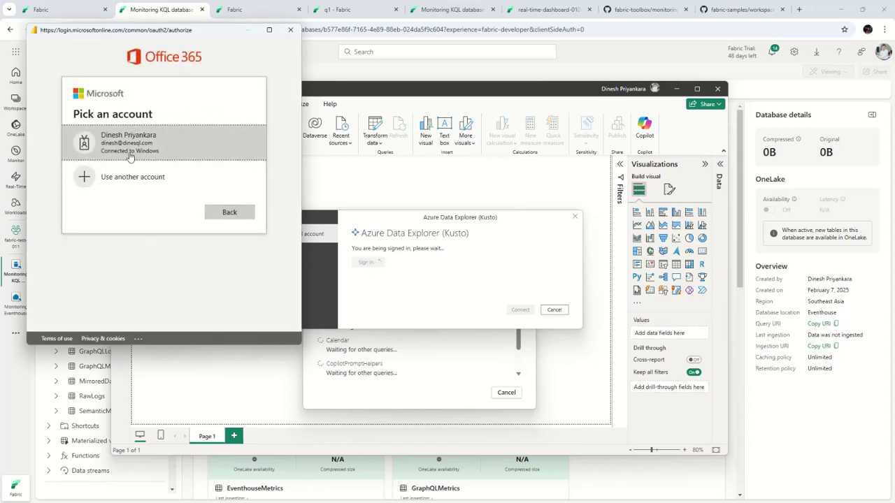
{"action": "left_click", "coordinate": [132, 145]}
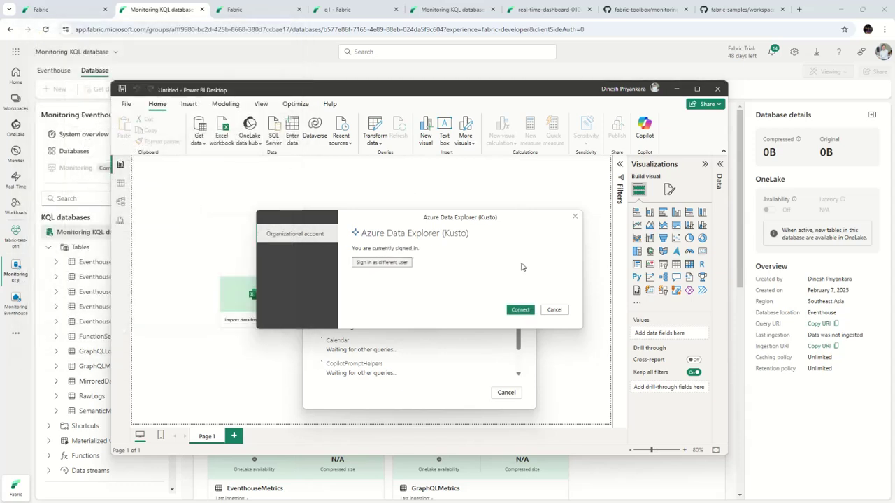
{"action": "left_click", "coordinate": [520, 311]}
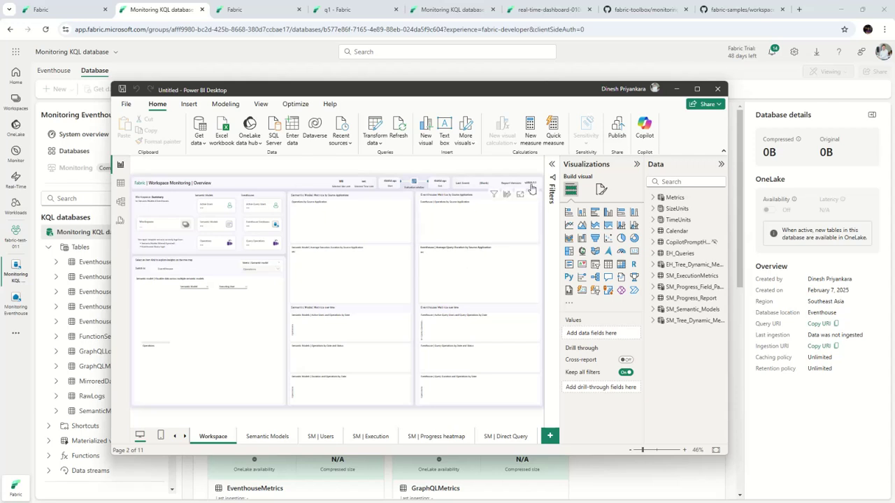
Start publishing the report and save its file as "monitoring report" in Documents
{"action": "left_click", "coordinate": [618, 130]}
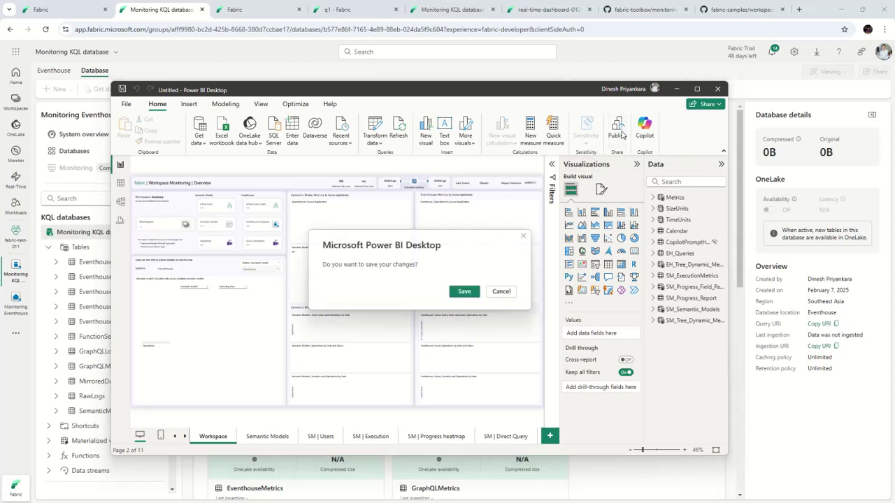
{"action": "left_click", "coordinate": [470, 293]}
{"action": "type", "text": "monitoring "}
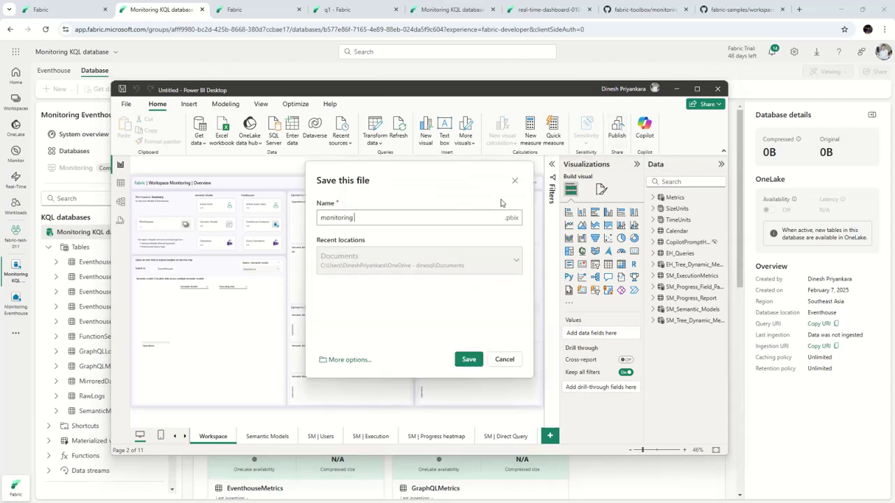
{"action": "type", "text": "report"}
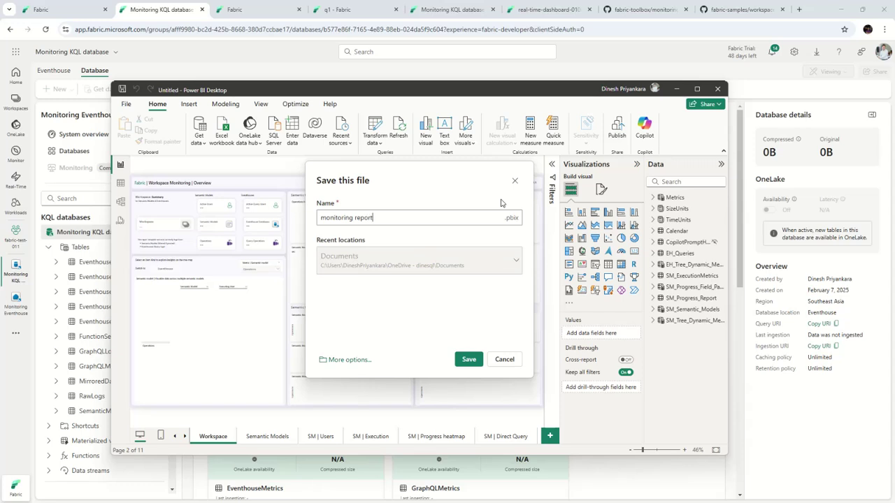
{"action": "left_click", "coordinate": [469, 359]}
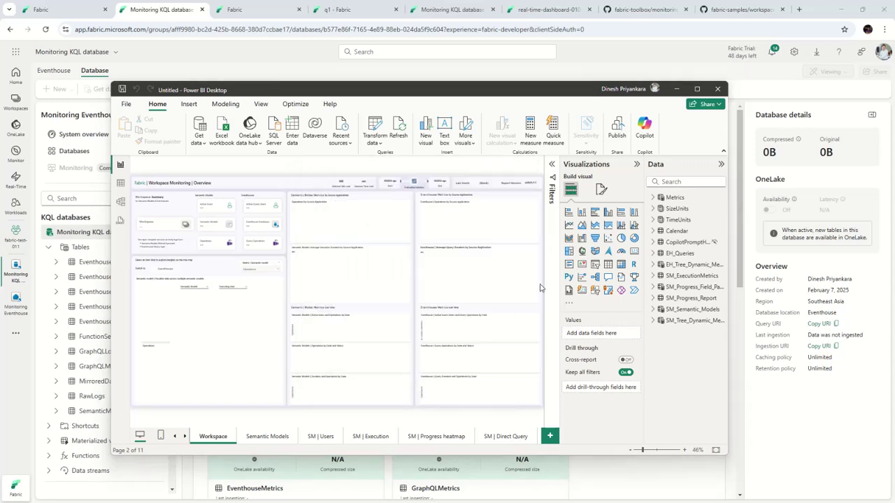
Publish the report to the fabric-test-011 workspace, and reload that workspace's item list in the browser
{"action": "scroll", "coordinate": [540, 287], "scroll_direction": "down", "scroll_amount": 5}
{"action": "left_click", "coordinate": [379, 256]}
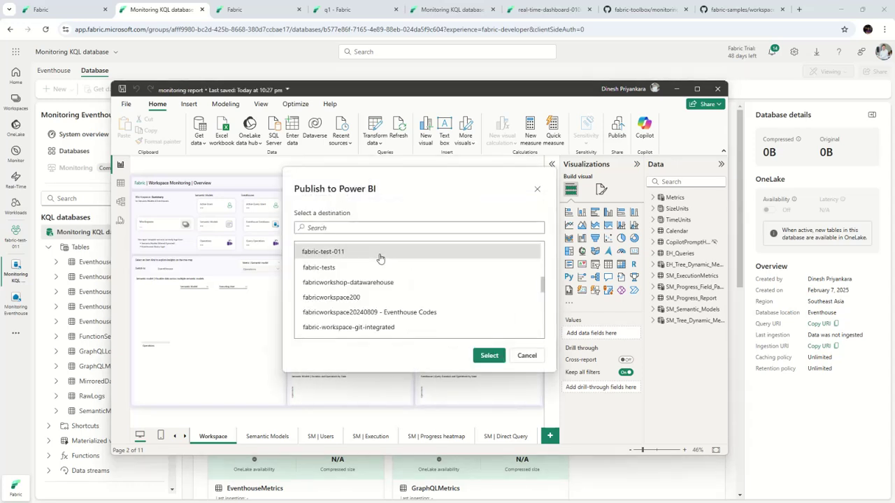
{"action": "left_click", "coordinate": [488, 356]}
{"action": "left_click", "coordinate": [506, 306]}
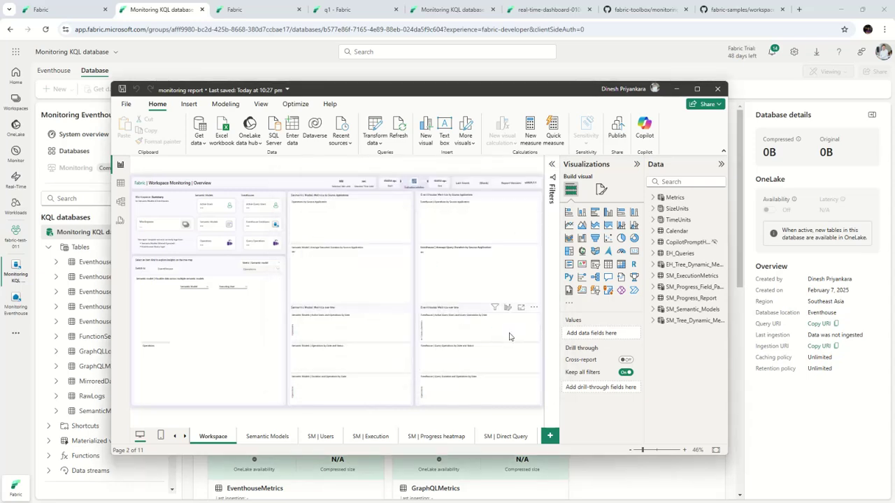
{"action": "left_click", "coordinate": [57, 11]}
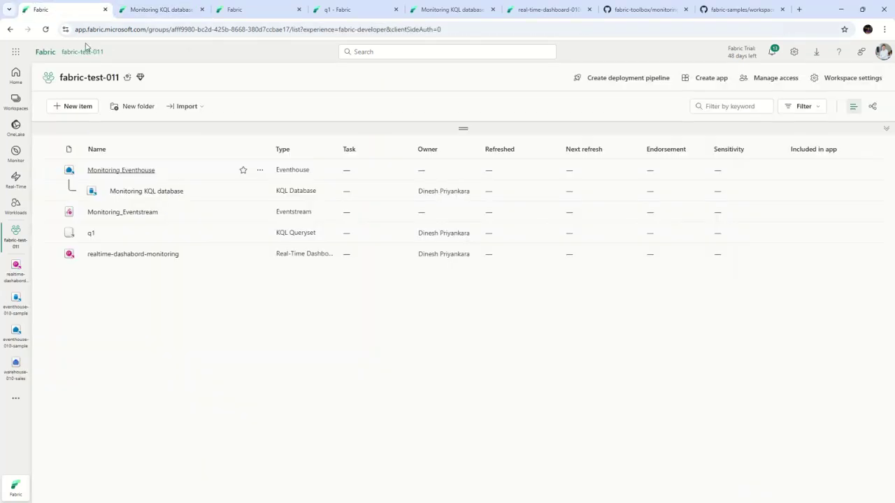
{"action": "left_click", "coordinate": [46, 31]}
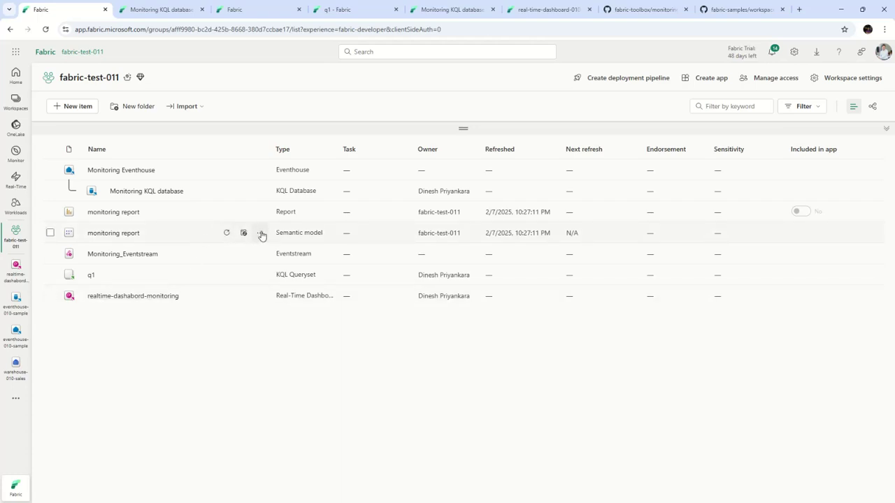
In the monitoring report semantic model's settings, update the AzureDataExplorer credentials using OAuth2 and privacy level None, signing in with the existing account
{"action": "left_click", "coordinate": [262, 233]}
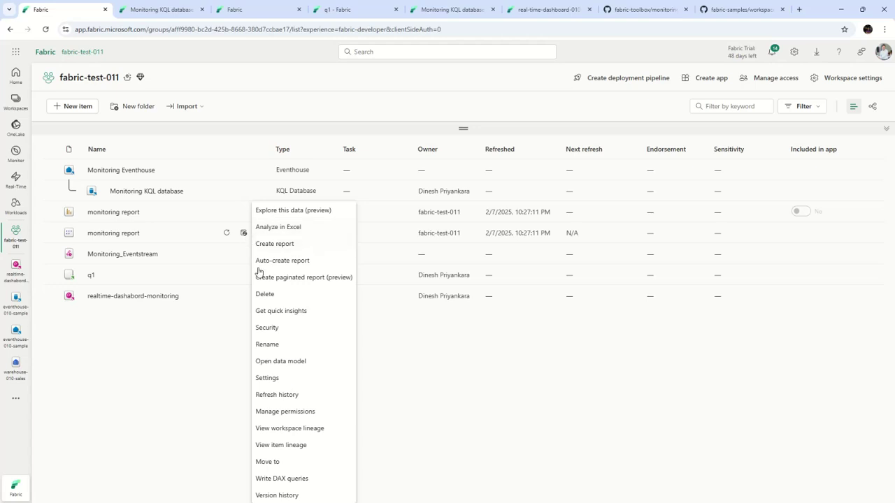
{"action": "left_click", "coordinate": [274, 378]}
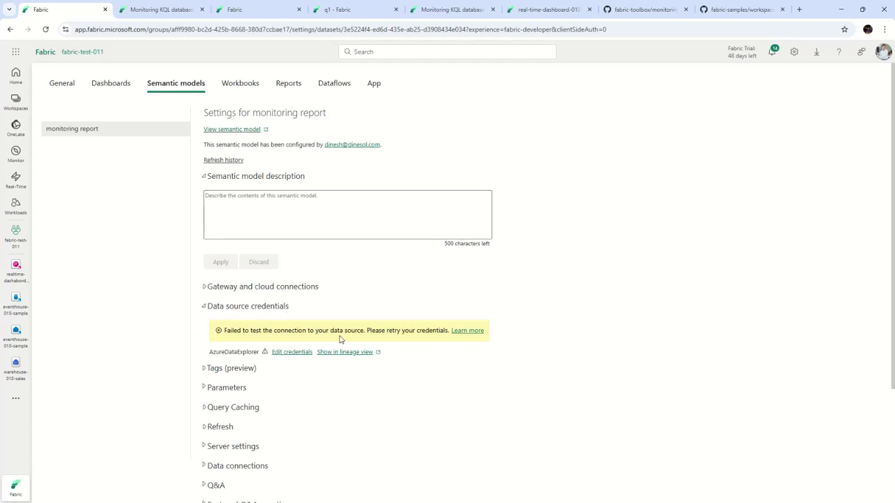
{"action": "left_click", "coordinate": [292, 353]}
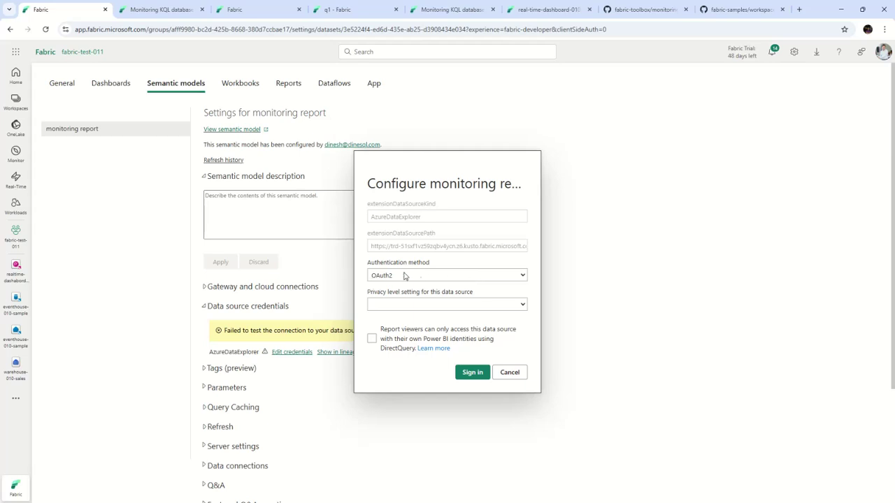
{"action": "left_click", "coordinate": [491, 308]}
{"action": "left_click", "coordinate": [430, 316]}
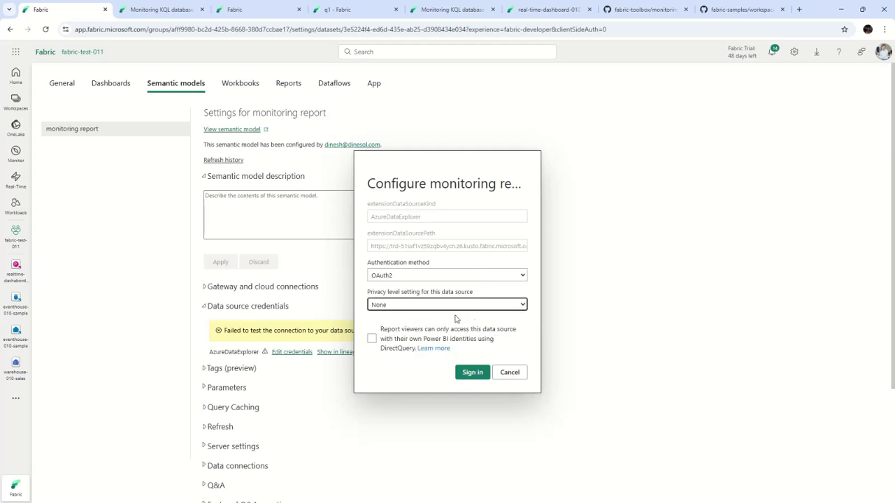
{"action": "left_click", "coordinate": [469, 373]}
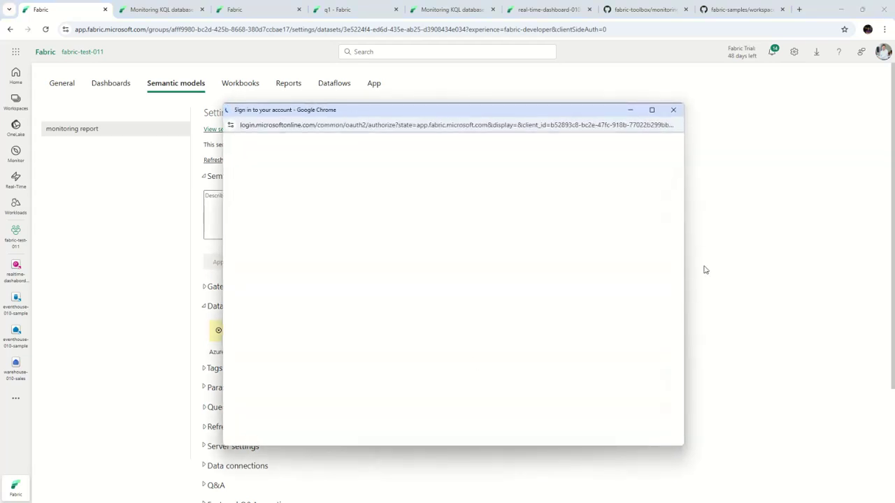
{"action": "left_click", "coordinate": [419, 246]}
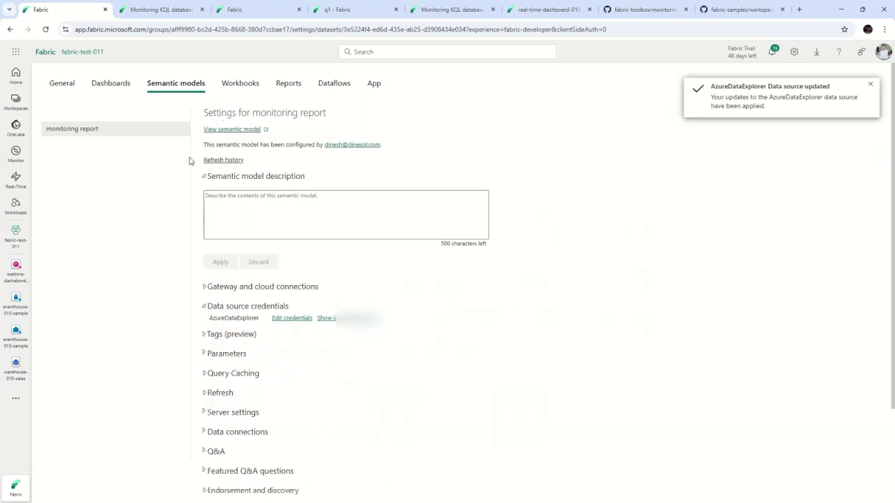
Return to the fabric-test-011 item list, open the published monitoring report in a separate browser tab and view its Workspace page
{"action": "left_click", "coordinate": [18, 236]}
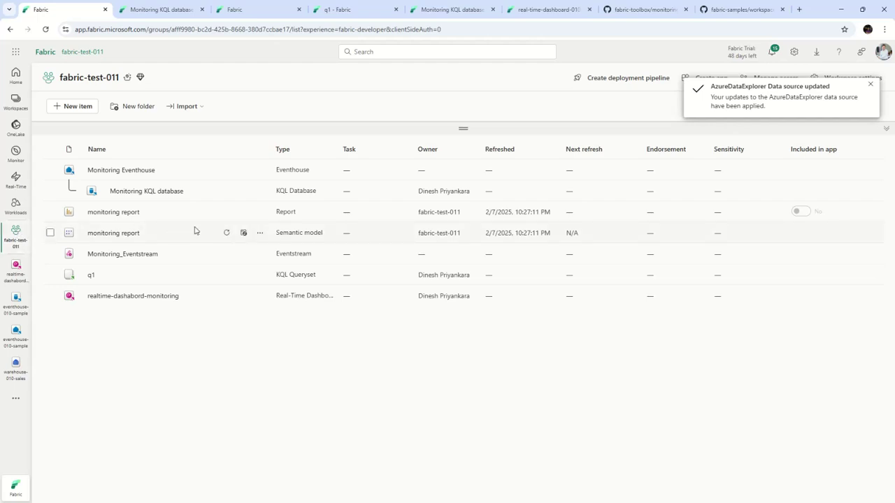
{"action": "right_click", "coordinate": [122, 212]}
{"action": "left_click", "coordinate": [139, 222]}
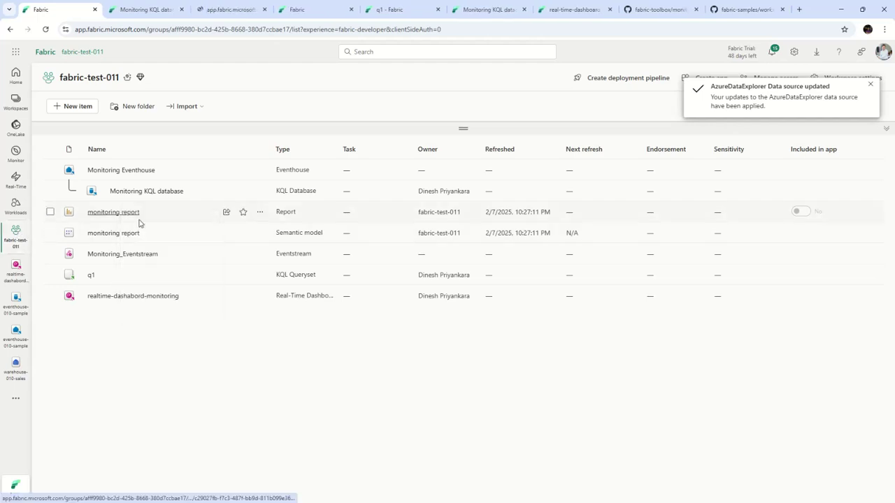
{"action": "left_click", "coordinate": [245, 5]}
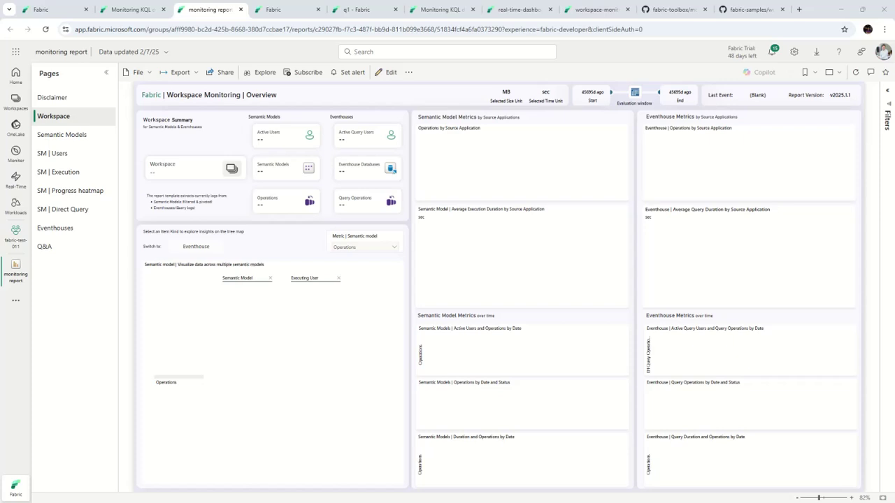
Review the fabric-test-010 workspace's items and examine the Overview page of its real-time workspace monitoring dashboard
{"action": "left_click", "coordinate": [267, 10]}
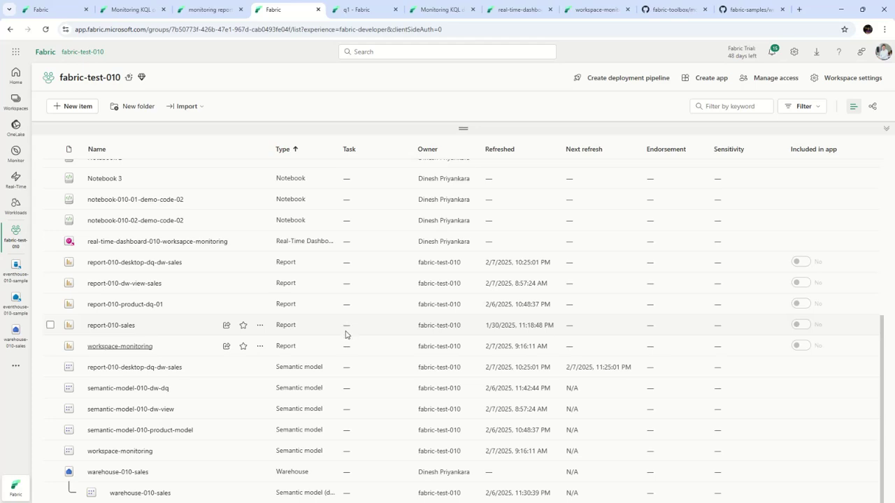
{"action": "scroll", "coordinate": [345, 334], "scroll_direction": "up", "scroll_amount": 5}
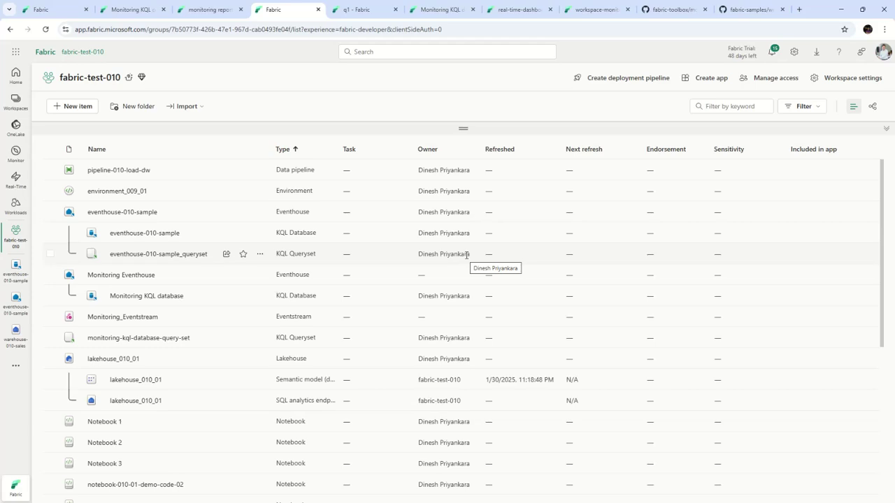
{"action": "left_click", "coordinate": [517, 9]}
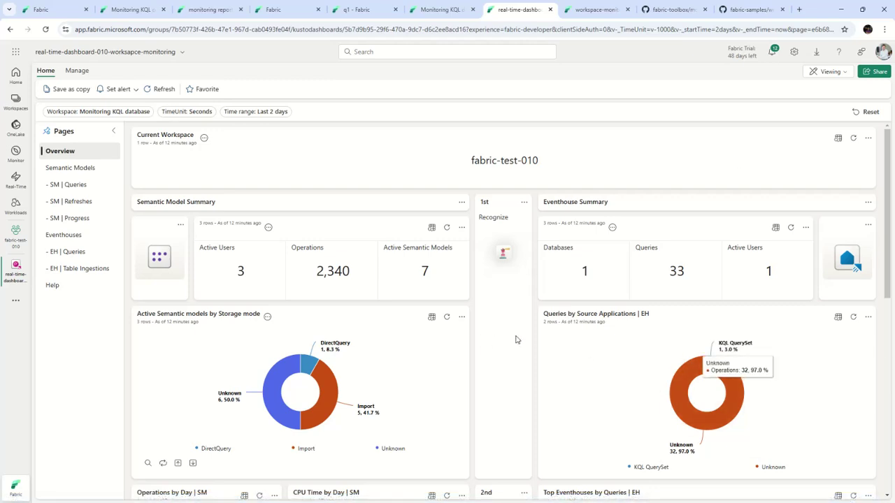
{"action": "scroll", "coordinate": [516, 339], "scroll_direction": "down", "scroll_amount": 5}
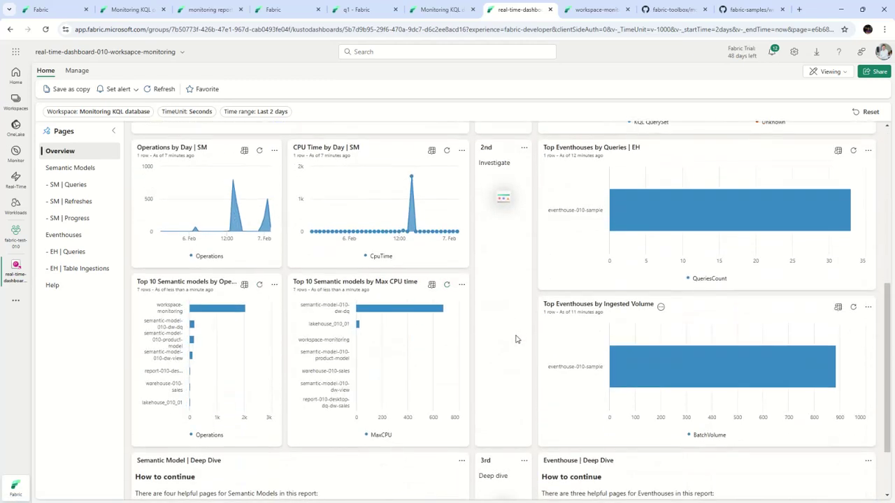
{"action": "scroll", "coordinate": [516, 339], "scroll_direction": "down", "scroll_amount": 1}
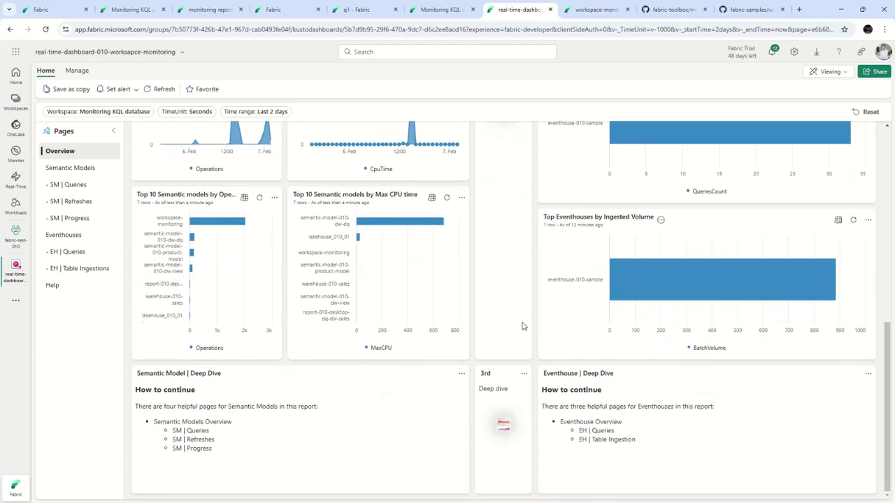
Examine the dashboard's Semantic Models page, from the execution metrics summary through the query statistics to the refresh statistics
{"action": "left_click", "coordinate": [75, 170]}
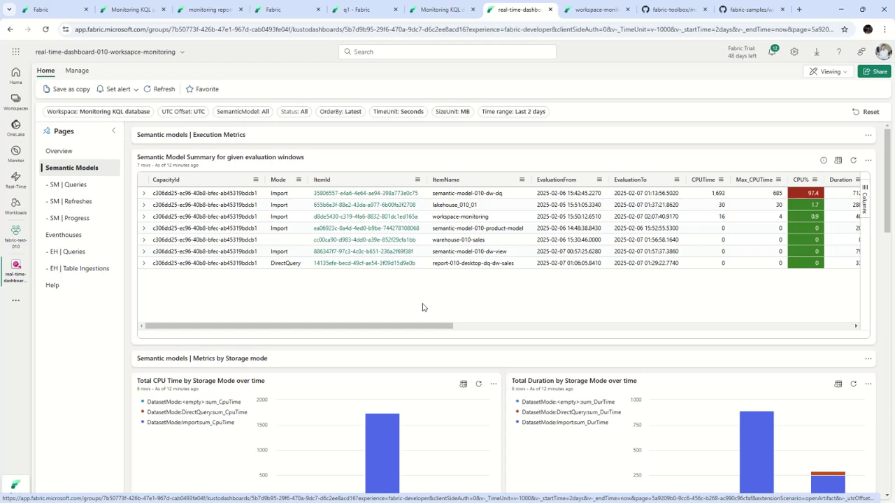
{"action": "left_click_drag", "start_coordinate": [425, 325], "coordinate": [298, 345]}
{"action": "scroll", "coordinate": [520, 342], "scroll_direction": "down", "scroll_amount": 1}
{"action": "scroll", "coordinate": [520, 342], "scroll_direction": "down", "scroll_amount": 10}
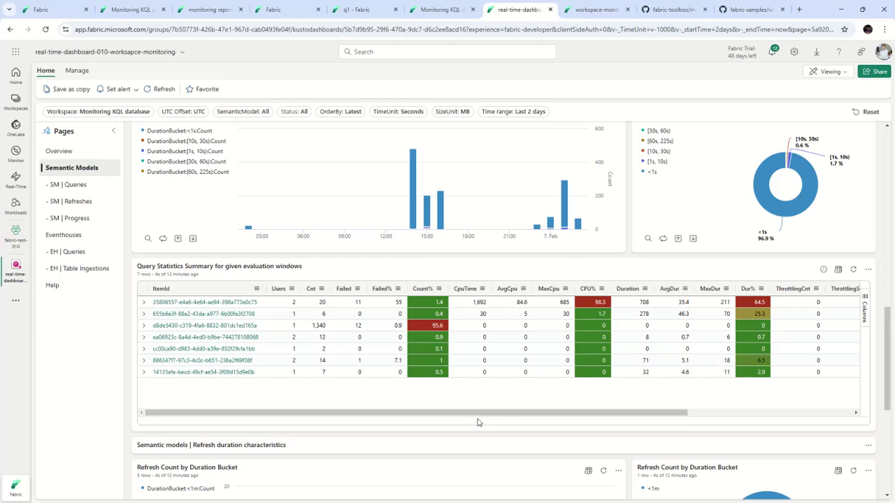
{"action": "scroll", "coordinate": [478, 422], "scroll_direction": "down", "scroll_amount": 5}
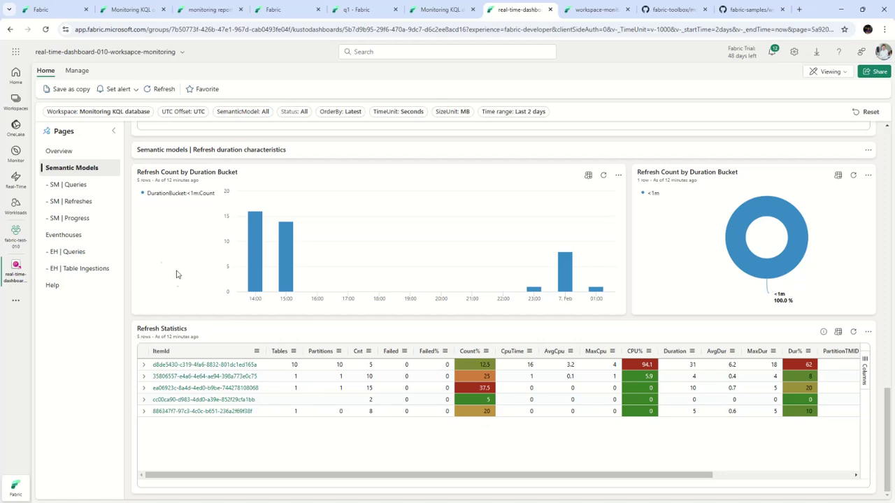
Examine the dashboard's SM | Queries page, from the status and duration charts down to the Top 5,000 Queries table
{"action": "left_click", "coordinate": [82, 185]}
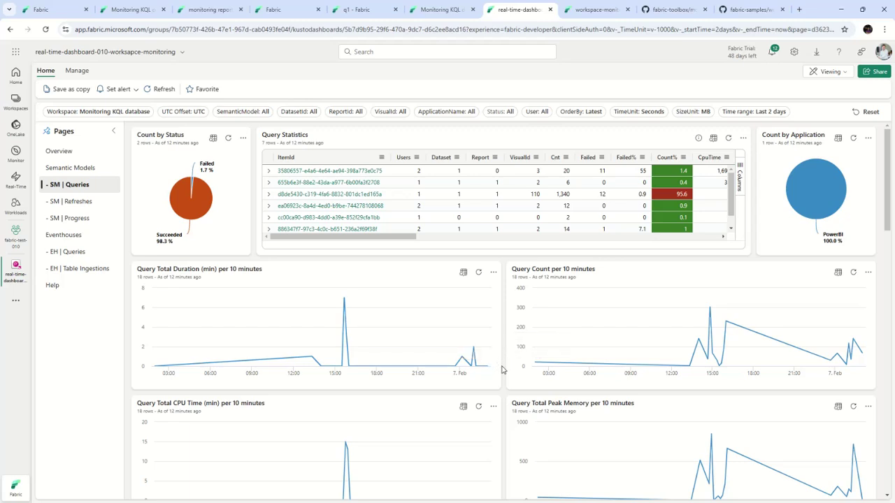
{"action": "scroll", "coordinate": [501, 370], "scroll_direction": "down", "scroll_amount": 5}
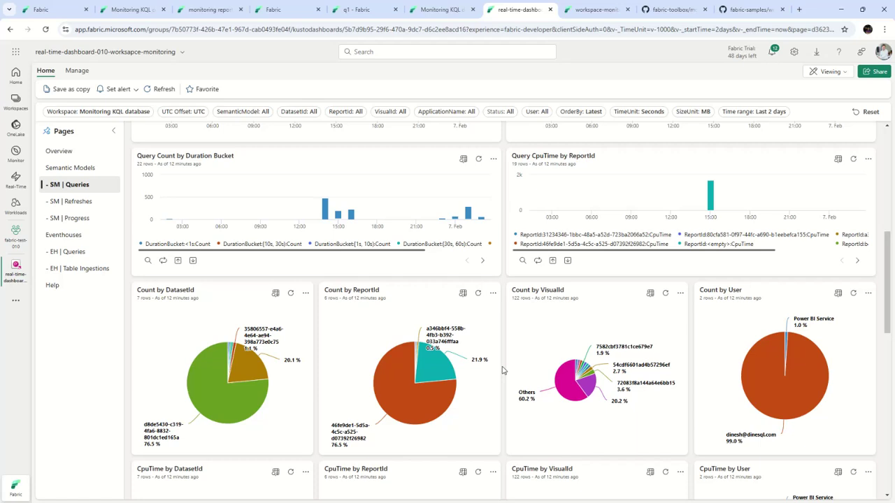
{"action": "scroll", "coordinate": [502, 371], "scroll_direction": "down", "scroll_amount": 7}
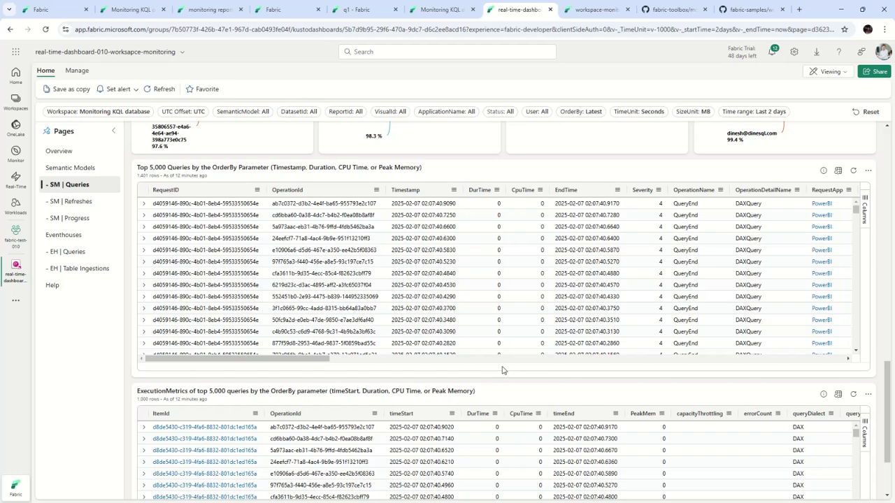
Find the query with a DurTime of 58 in the Top 5,000 Queries table, expand it and read its full details
{"action": "left_click_drag", "start_coordinate": [856, 215], "coordinate": [855, 242]}
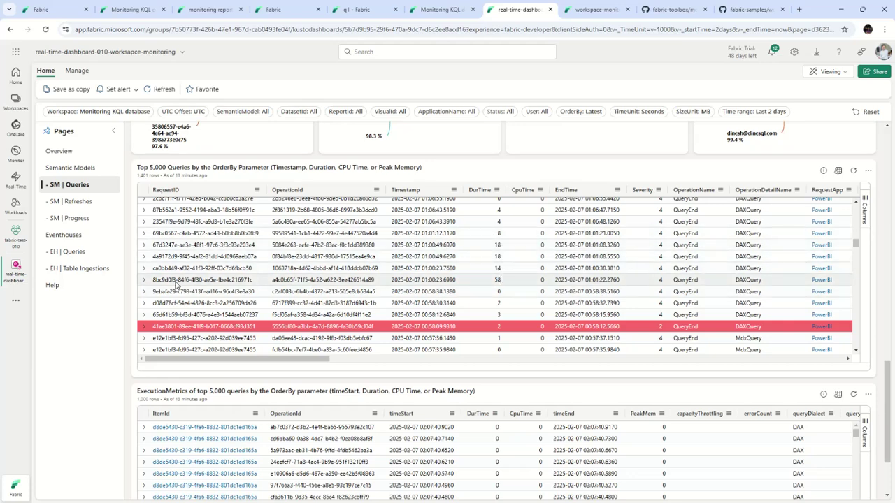
{"action": "left_click", "coordinate": [143, 280]}
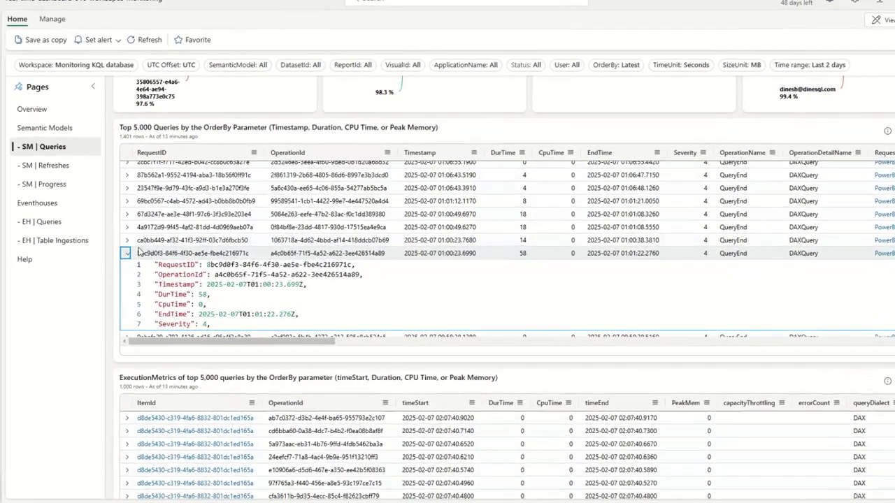
{"action": "scroll", "coordinate": [355, 221], "scroll_direction": "down", "scroll_amount": 3}
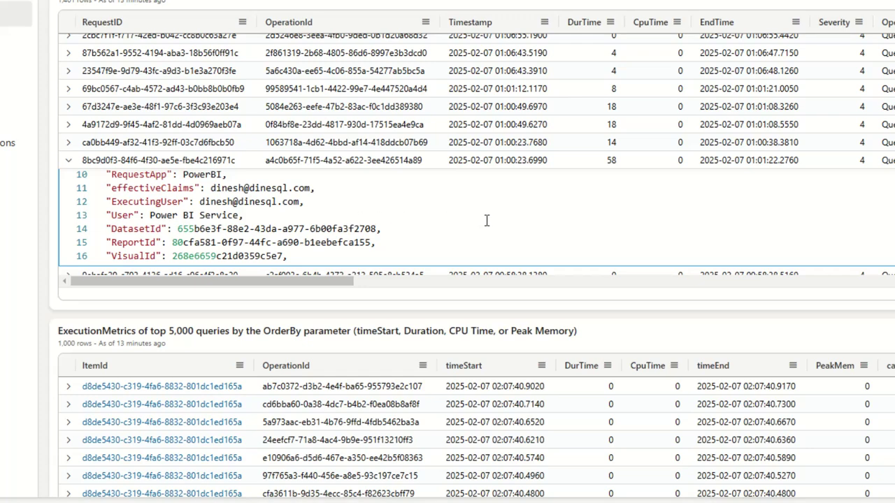
{"action": "scroll", "coordinate": [512, 220], "scroll_direction": "down", "scroll_amount": 1}
{"action": "scroll", "coordinate": [513, 220], "scroll_direction": "down", "scroll_amount": 3}
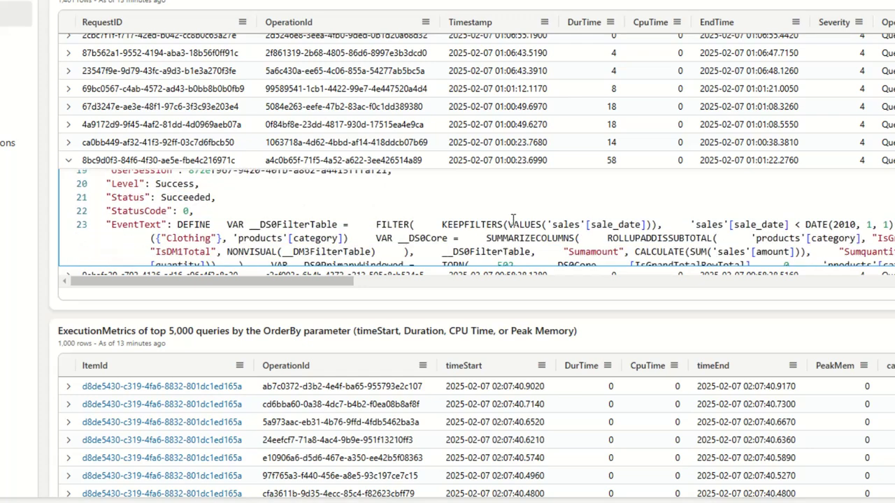
{"action": "scroll", "coordinate": [513, 220], "scroll_direction": "down", "scroll_amount": 3}
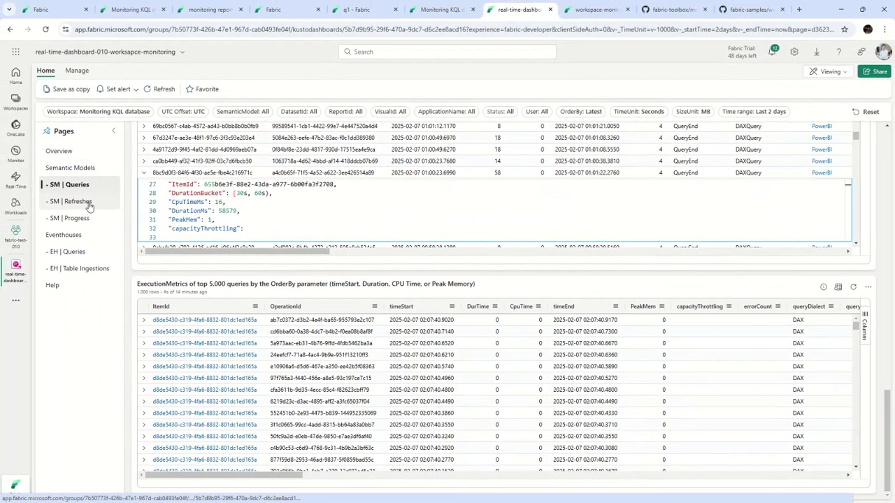
Examine the SM | Refreshes page's refresh statistics, write operations and partition details, and check the SM | Progress page
{"action": "left_click", "coordinate": [89, 204]}
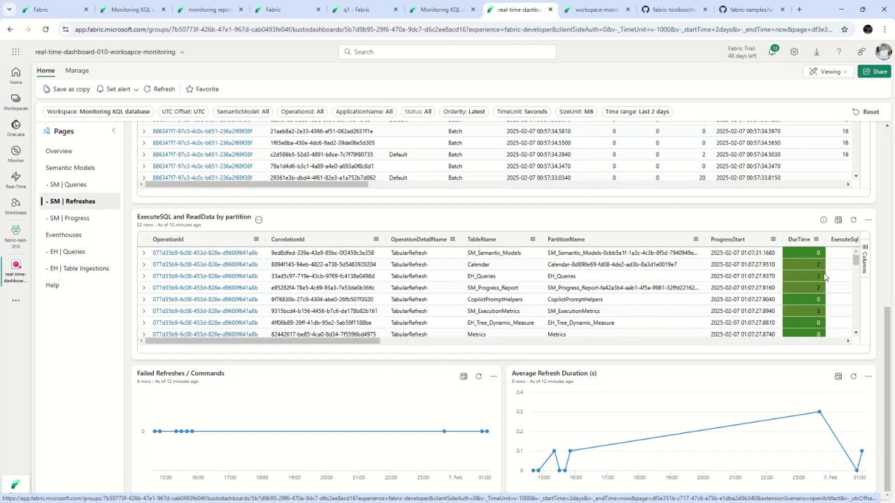
{"action": "left_click_drag", "start_coordinate": [890, 327], "coordinate": [893, 132]}
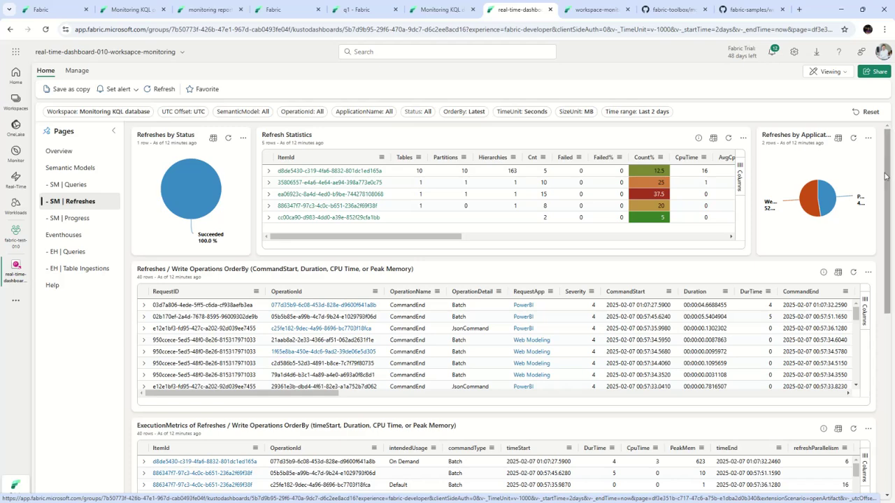
{"action": "left_click_drag", "start_coordinate": [885, 176], "coordinate": [890, 219]}
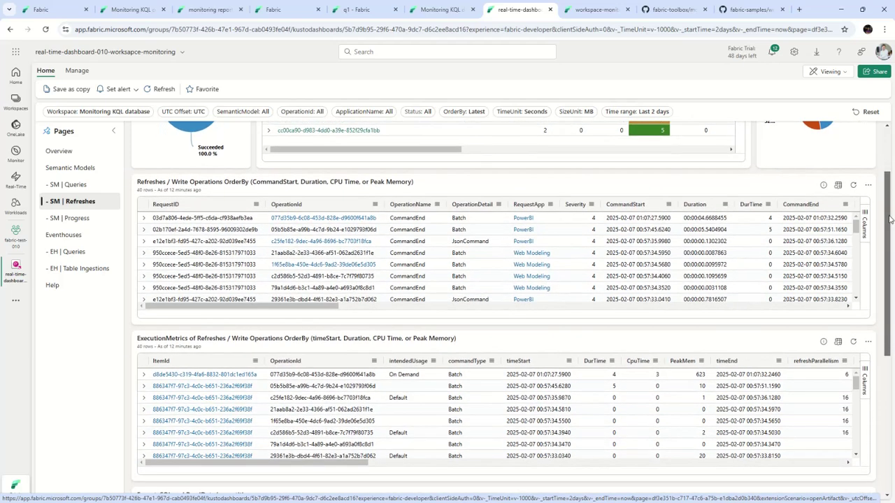
{"action": "left_click_drag", "start_coordinate": [890, 218], "coordinate": [892, 388]}
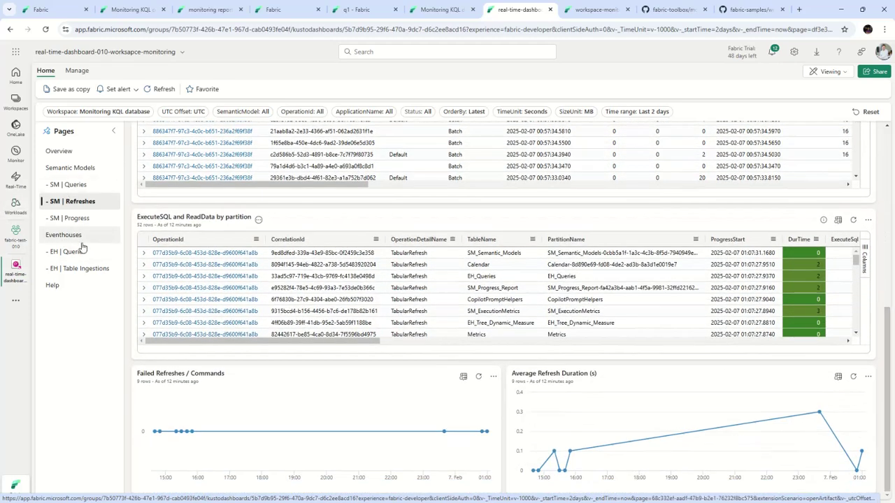
{"action": "left_click", "coordinate": [84, 221]}
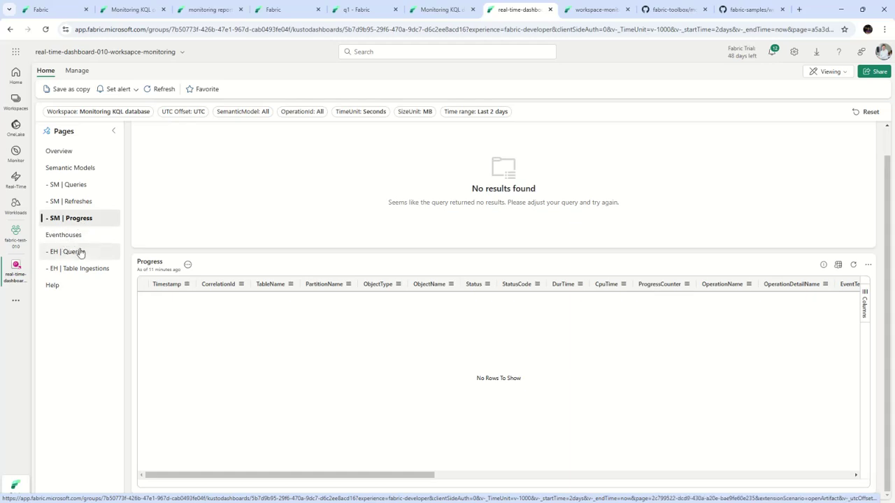
Examine the EH | Queries page, expanding the second top query's details, and view the EH | Table Ingestions page
{"action": "left_click", "coordinate": [75, 253]}
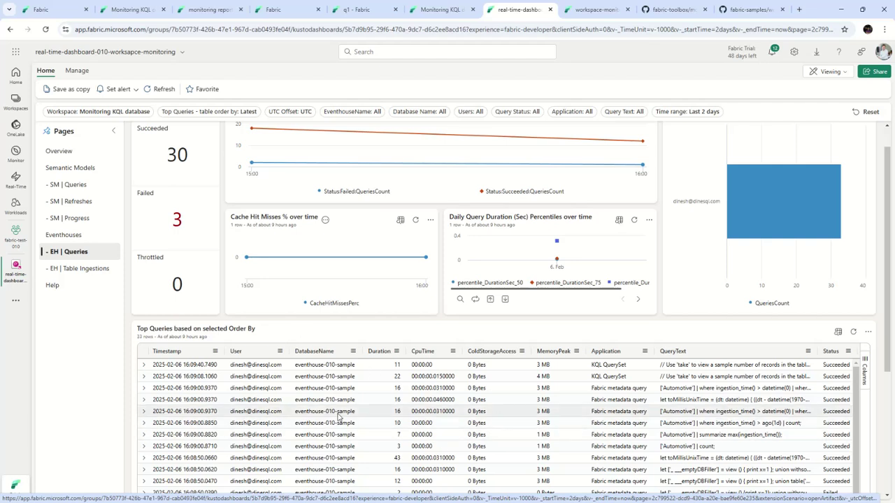
{"action": "left_click", "coordinate": [143, 377]}
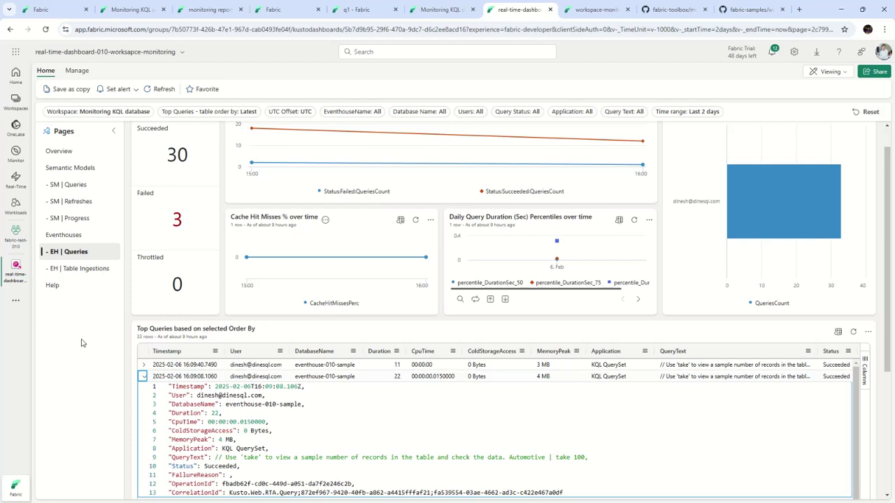
{"action": "left_click", "coordinate": [103, 272]}
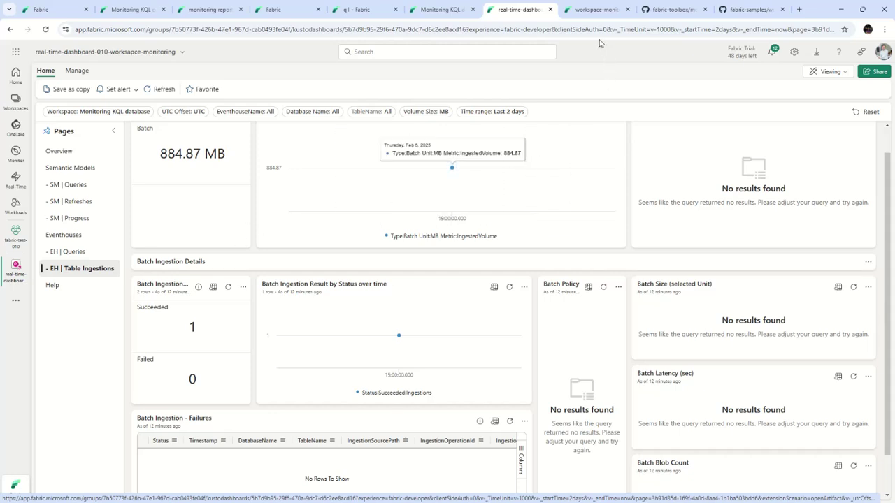
Switch to the workspace-monitoring Power BI report and examine its Workspace overview and Semantic Models pages
{"action": "left_click", "coordinate": [602, 12]}
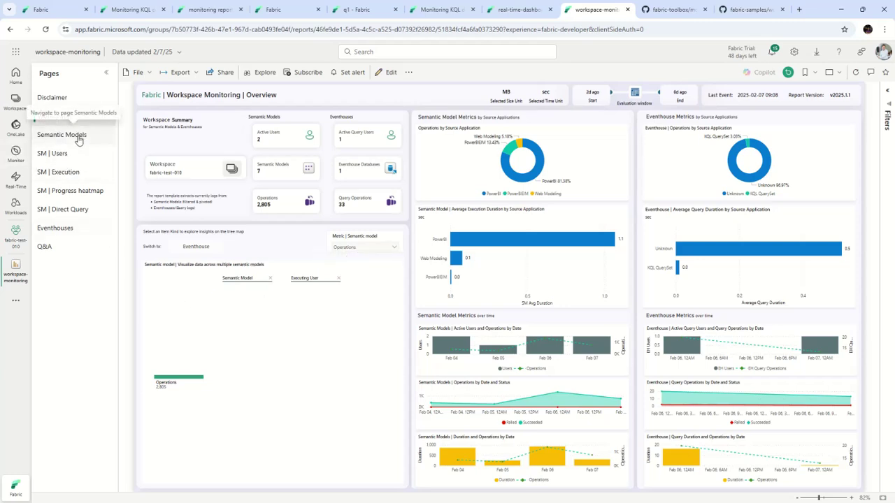
{"action": "left_click", "coordinate": [56, 138]}
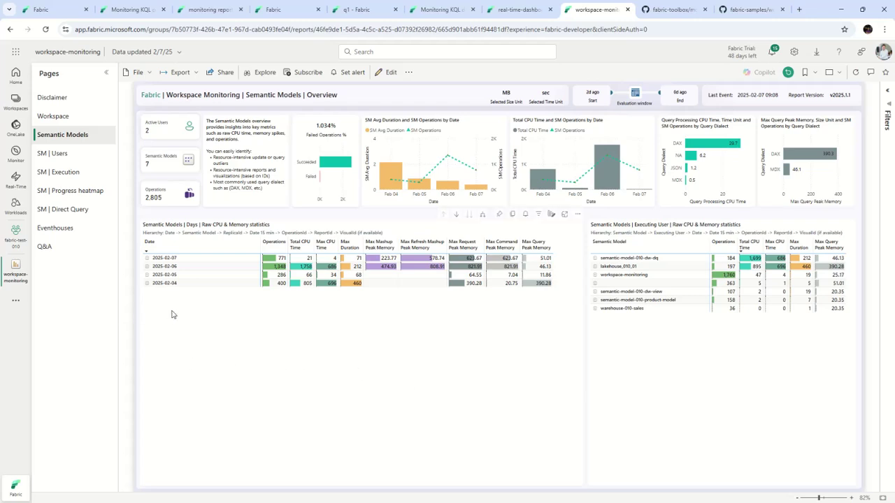
Expand 2025-02-04 in the daily CPU and memory table through lakehouse_010_01, AAA and 11:00:00 PM to the visual ID under operation 76ad56db-ce55-4335-a44c-3b90096543ce
{"action": "left_click", "coordinate": [146, 282]}
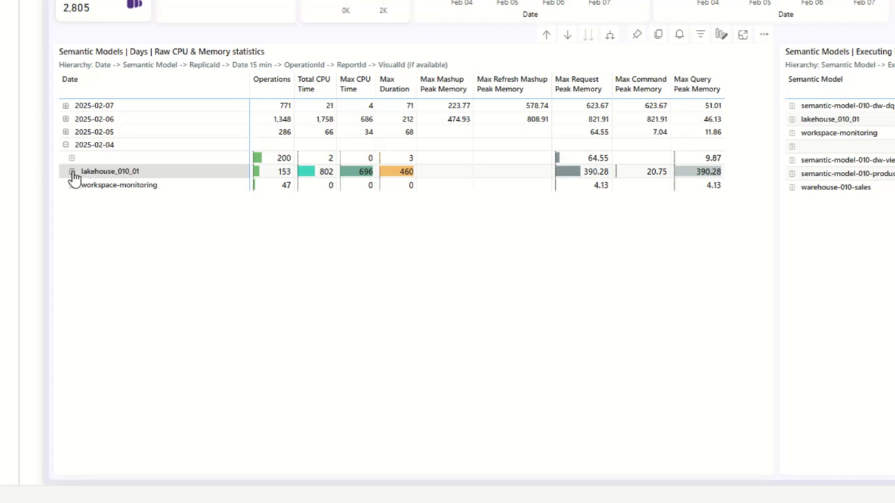
{"action": "left_click", "coordinate": [72, 172]}
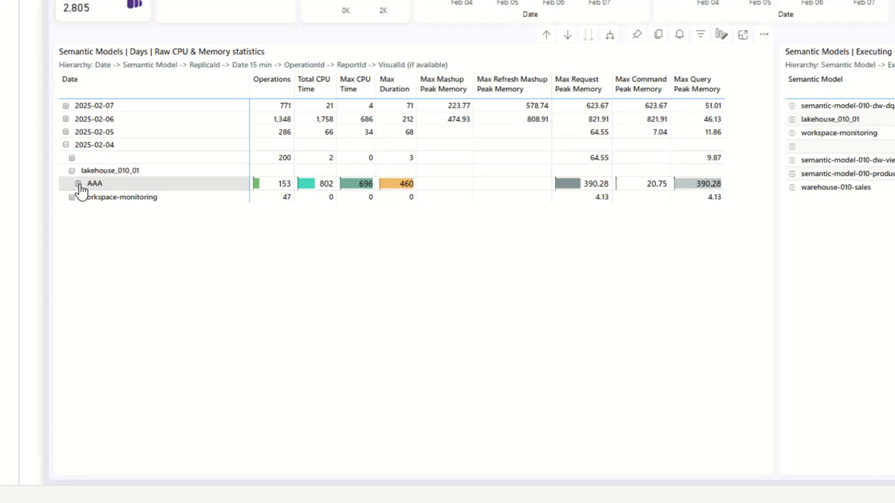
{"action": "left_click", "coordinate": [78, 184]}
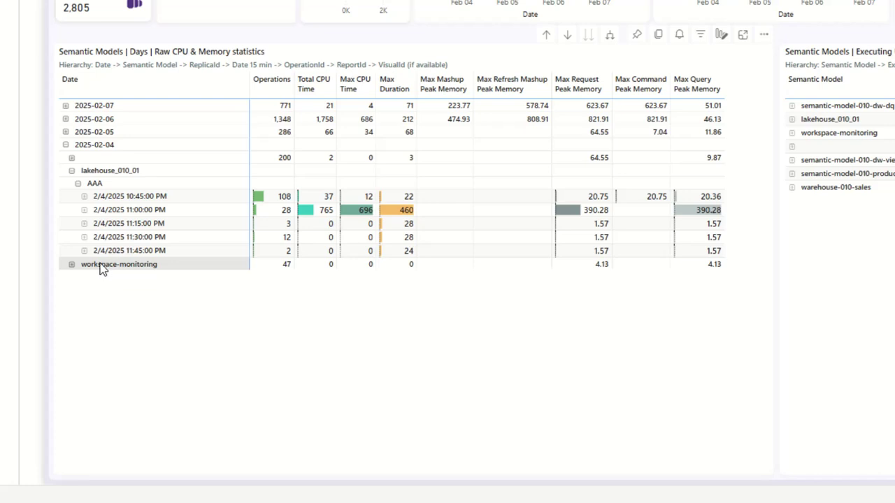
{"action": "left_click", "coordinate": [84, 211]}
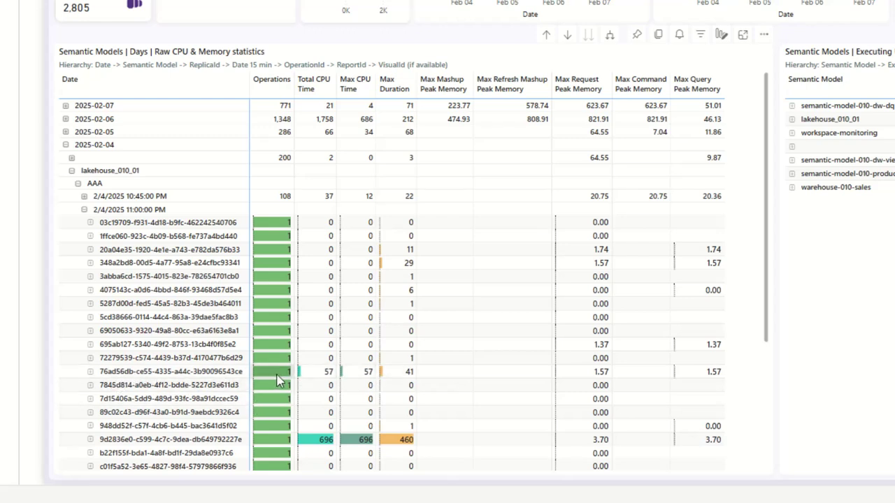
{"action": "left_click", "coordinate": [89, 373]}
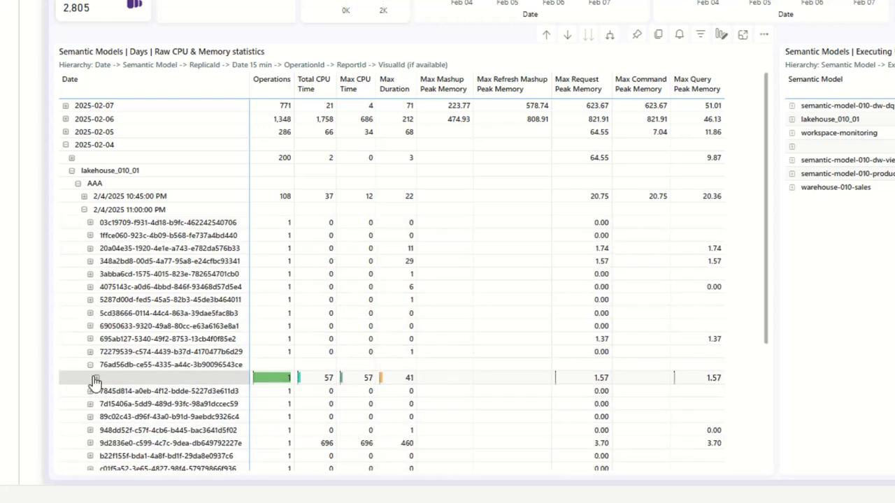
{"action": "left_click", "coordinate": [95, 380]}
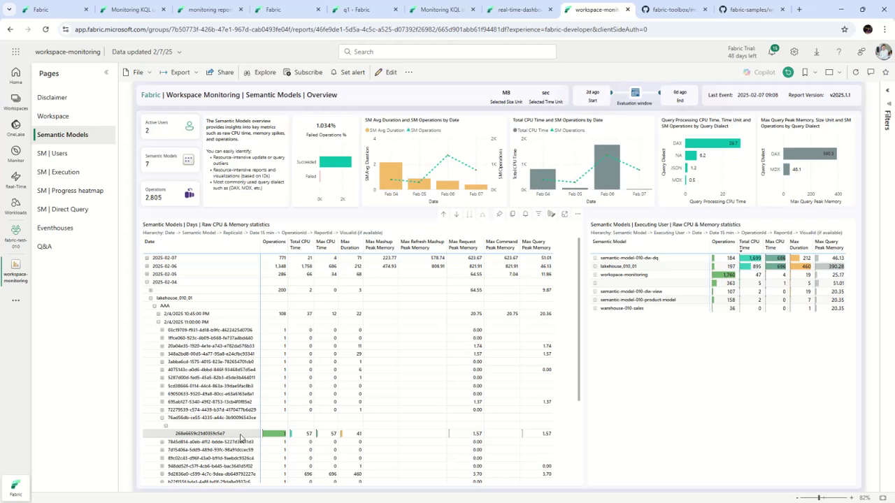
Drill through from visual 268e6659c21d0359c5e7 to SM Query Diagnostic, review the query's metadata, statistics and event text, and return to the overview
{"action": "right_click", "coordinate": [240, 437]}
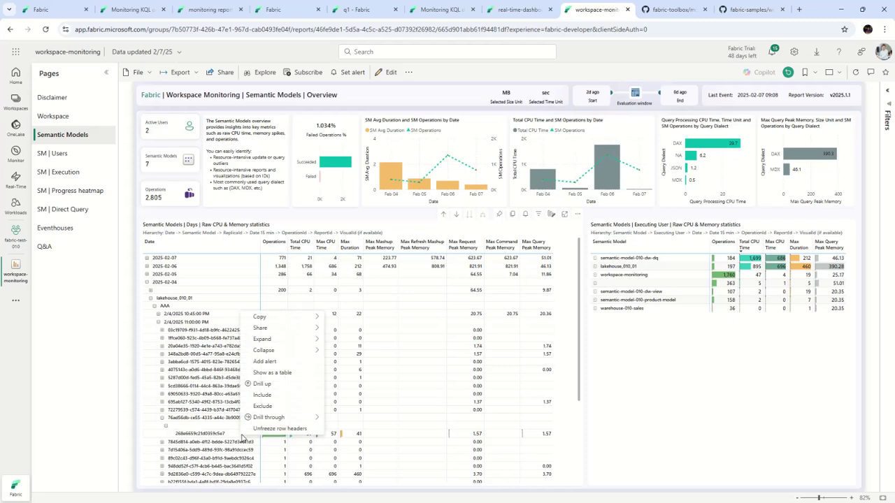
{"action": "mouse_move", "coordinate": [279, 418]}
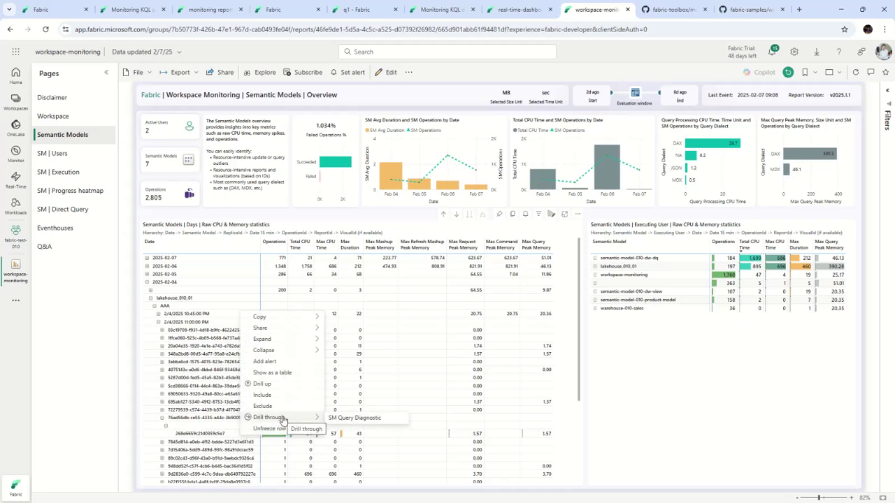
{"action": "left_click", "coordinate": [362, 418]}
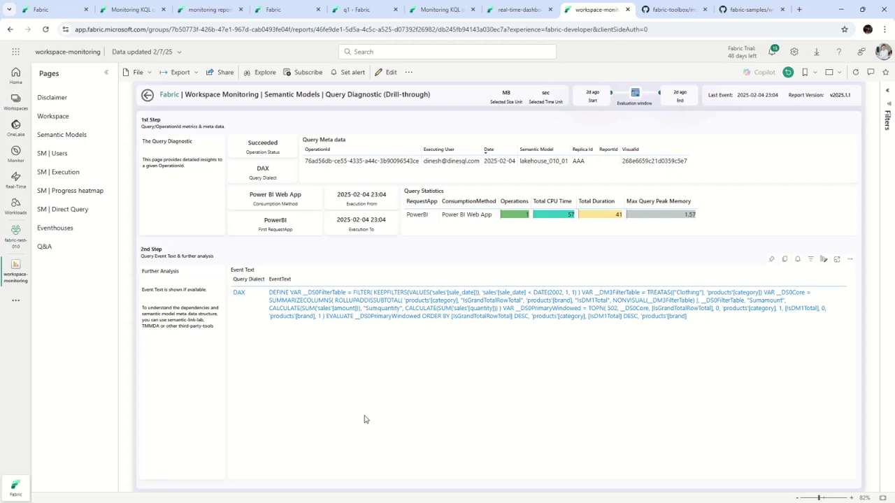
{"action": "left_click", "coordinate": [147, 96]}
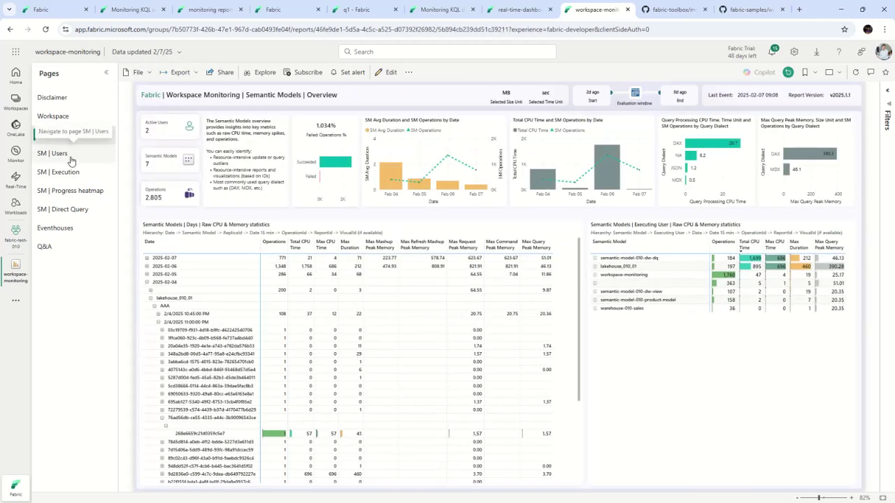
Examine the report's SM | Users, SM | Execution, SM | Progress heatmap and SM | Direct Query pages
{"action": "left_click", "coordinate": [69, 154]}
{"action": "left_click", "coordinate": [70, 172]}
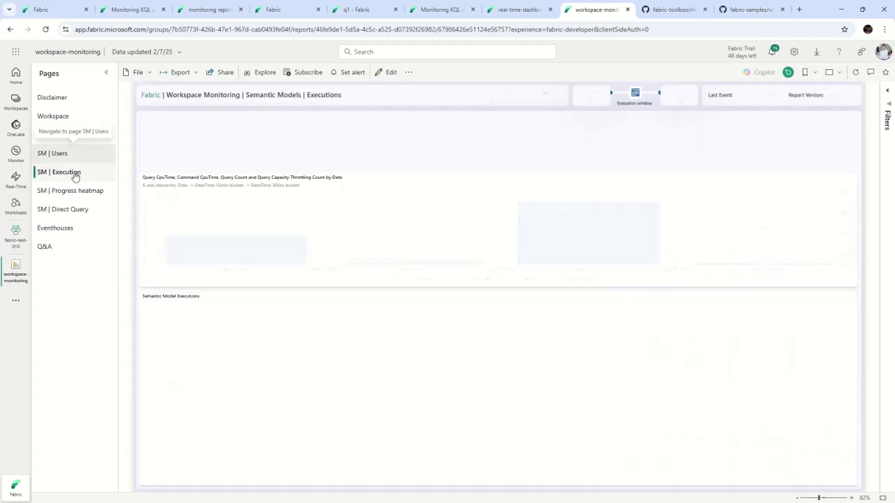
{"action": "left_click", "coordinate": [82, 193]}
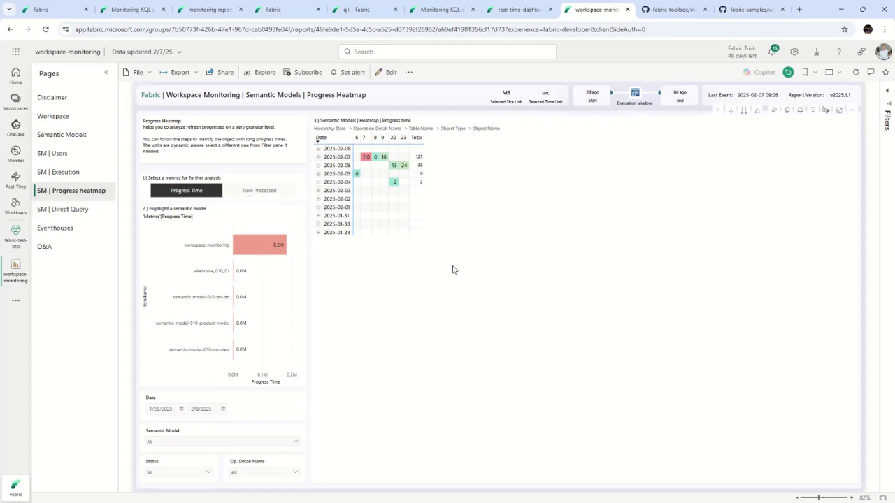
{"action": "left_click", "coordinate": [77, 209]}
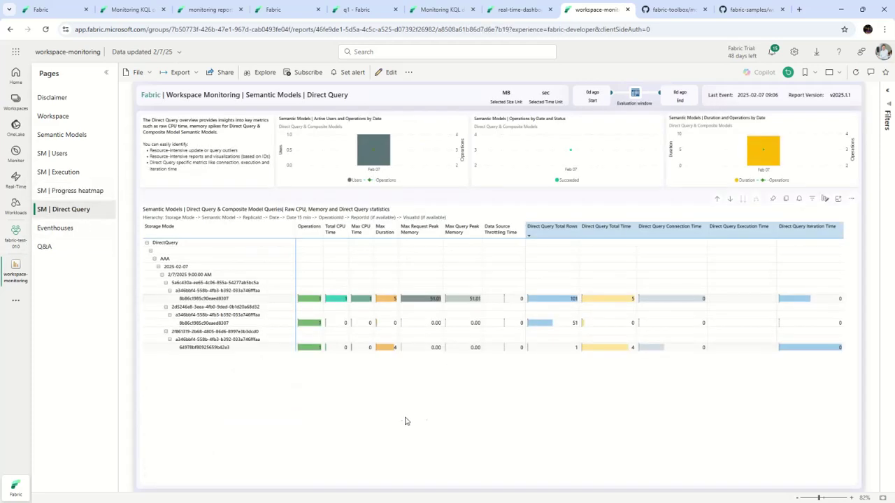